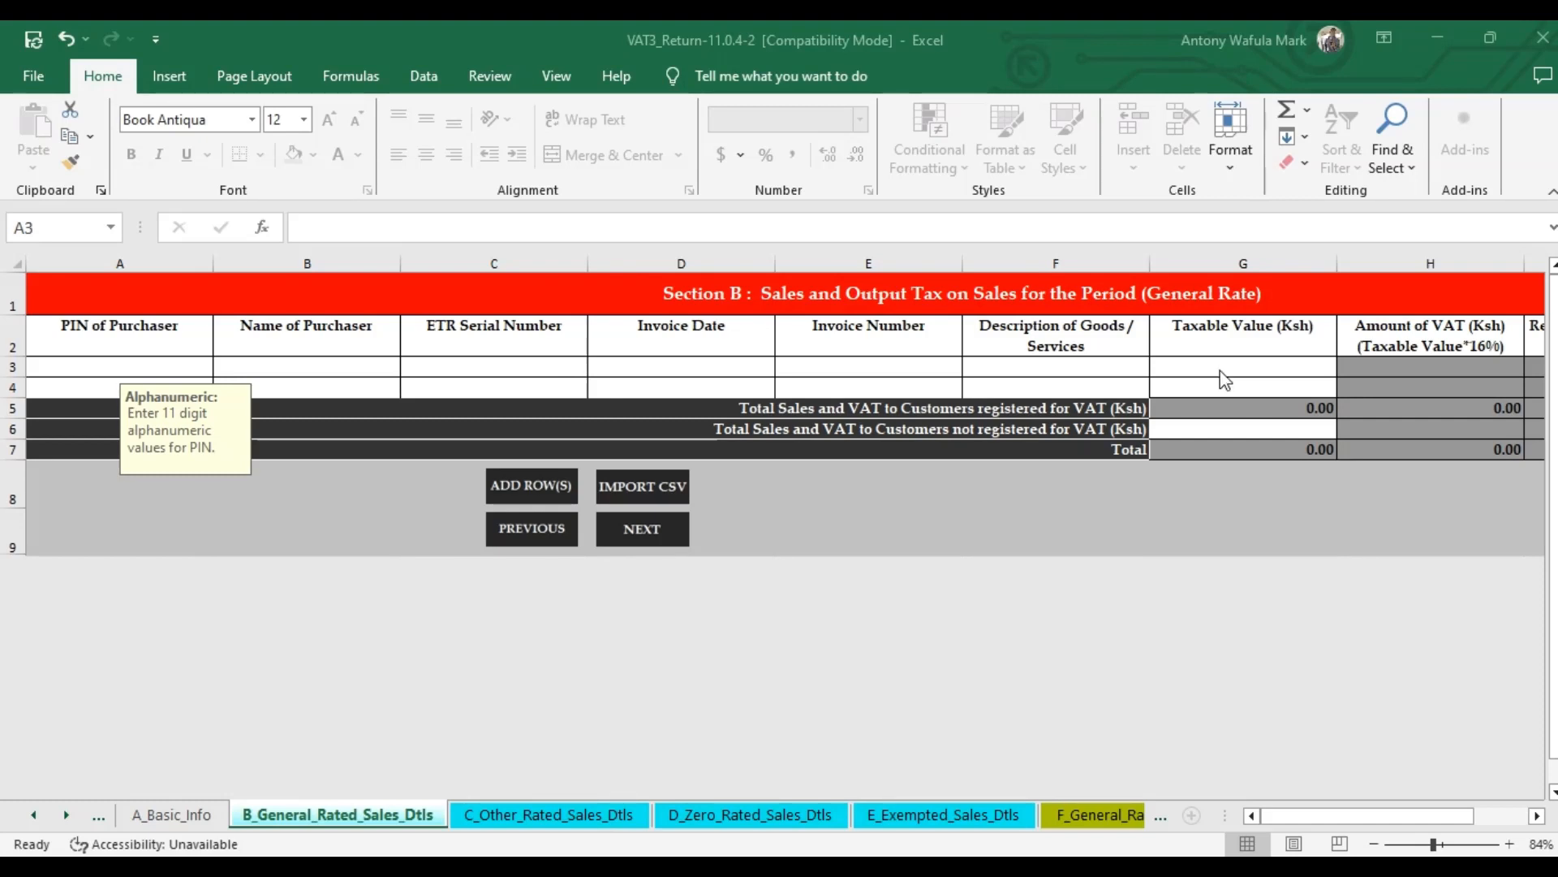
pyautogui.click(1221, 370)
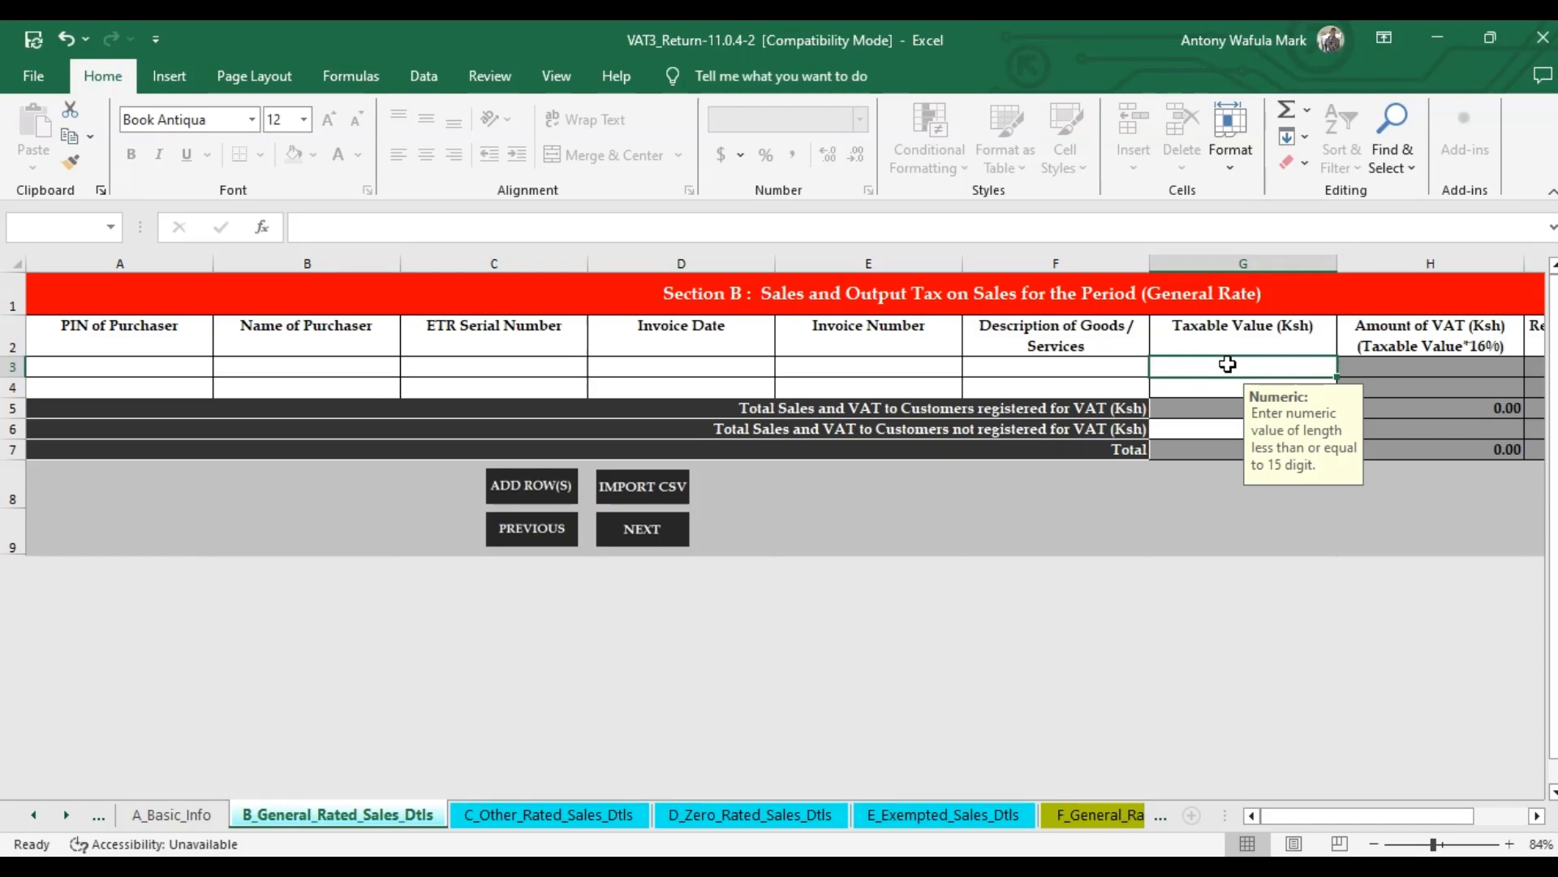
pyautogui.click(1218, 430)
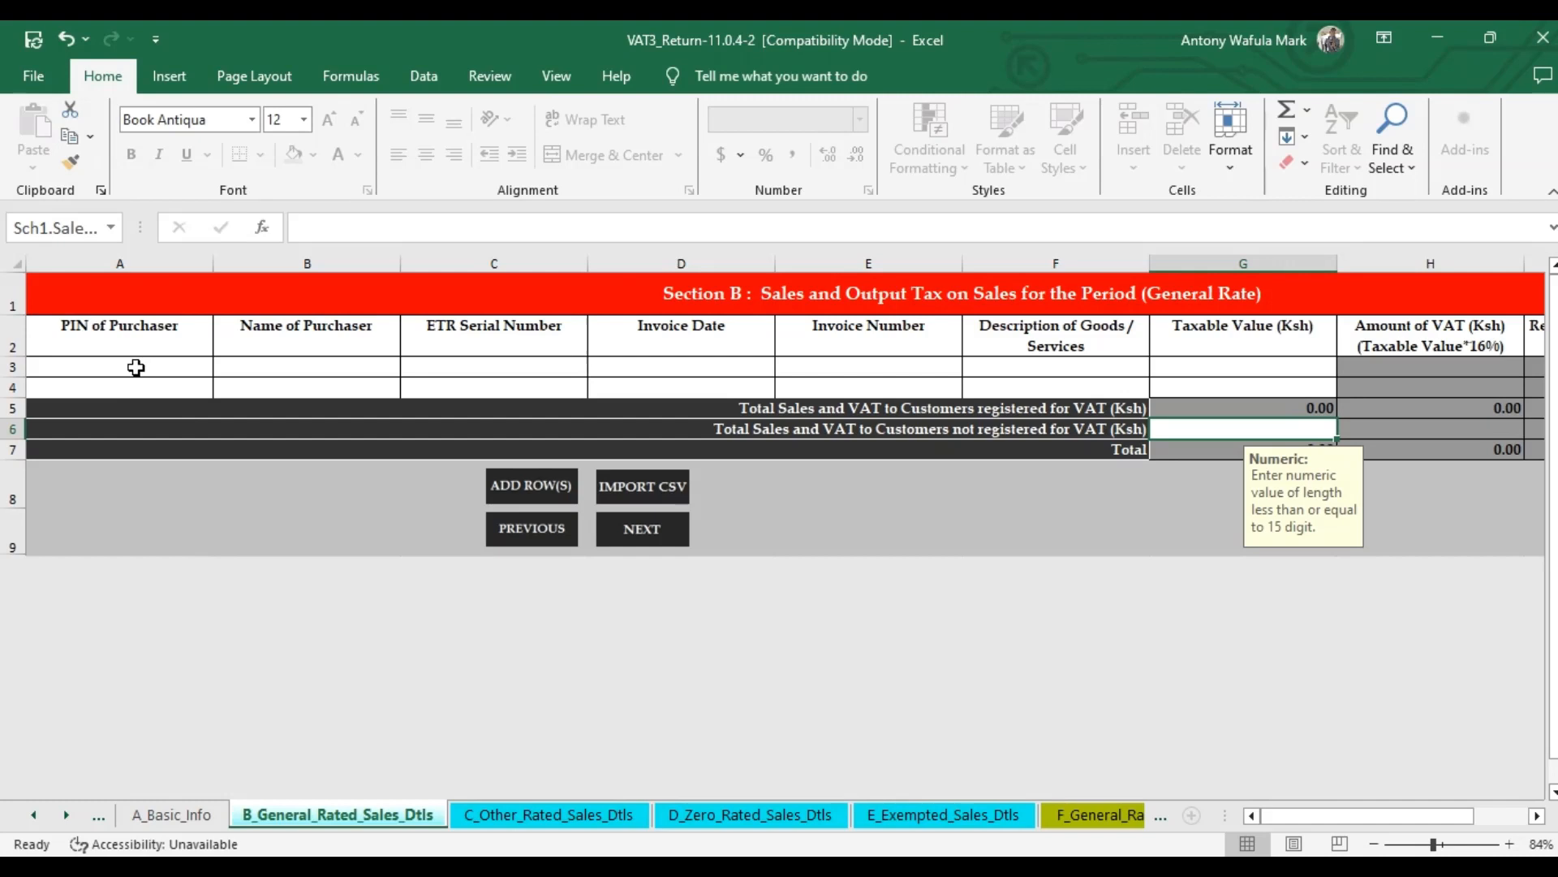
pyautogui.click(136, 367)
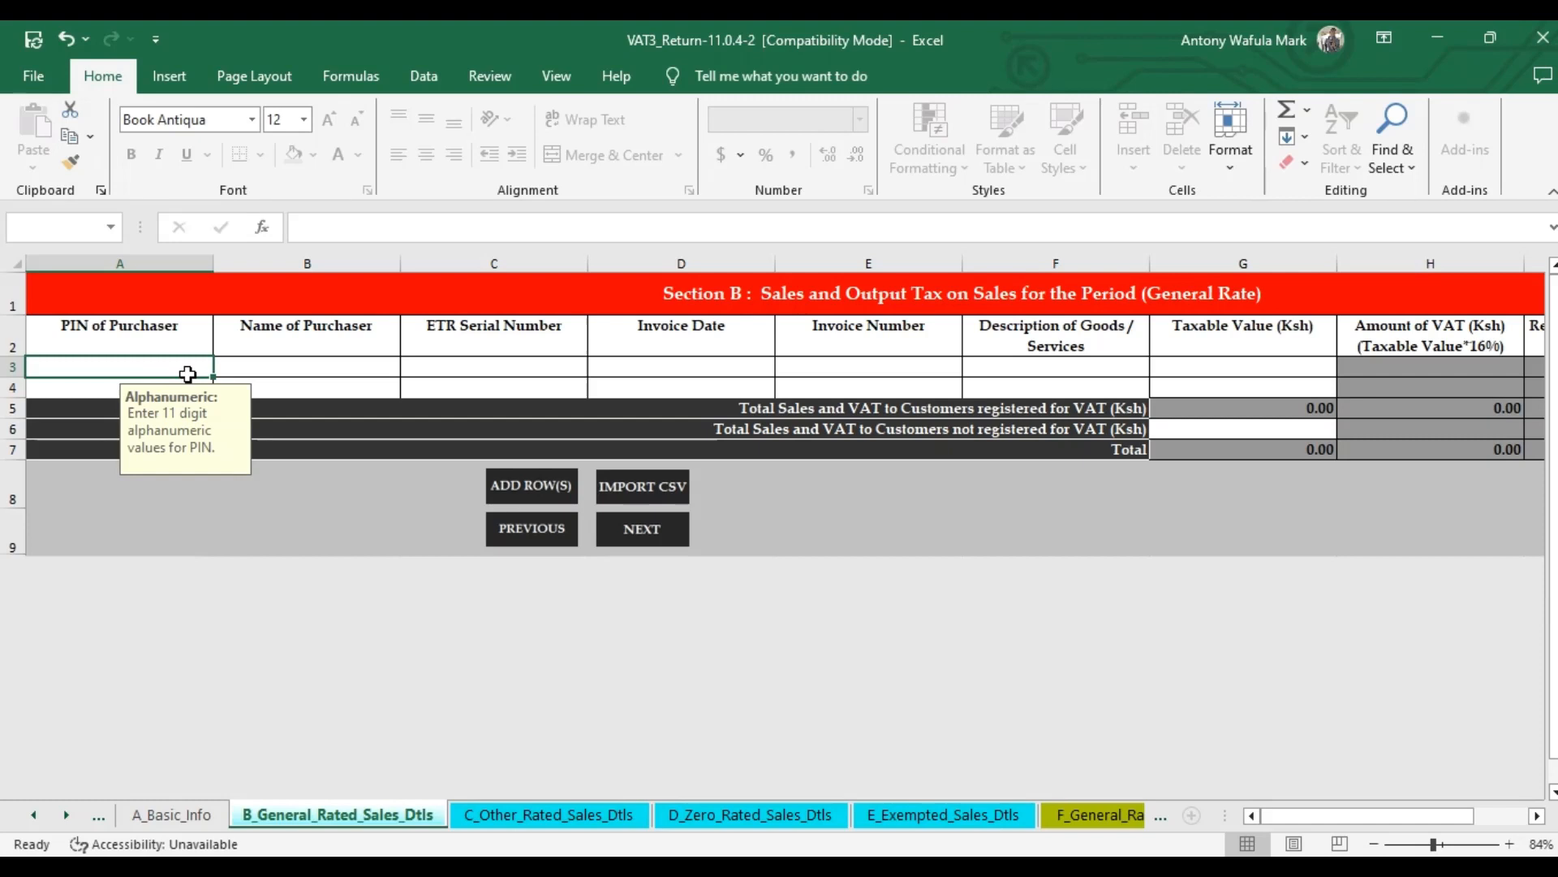
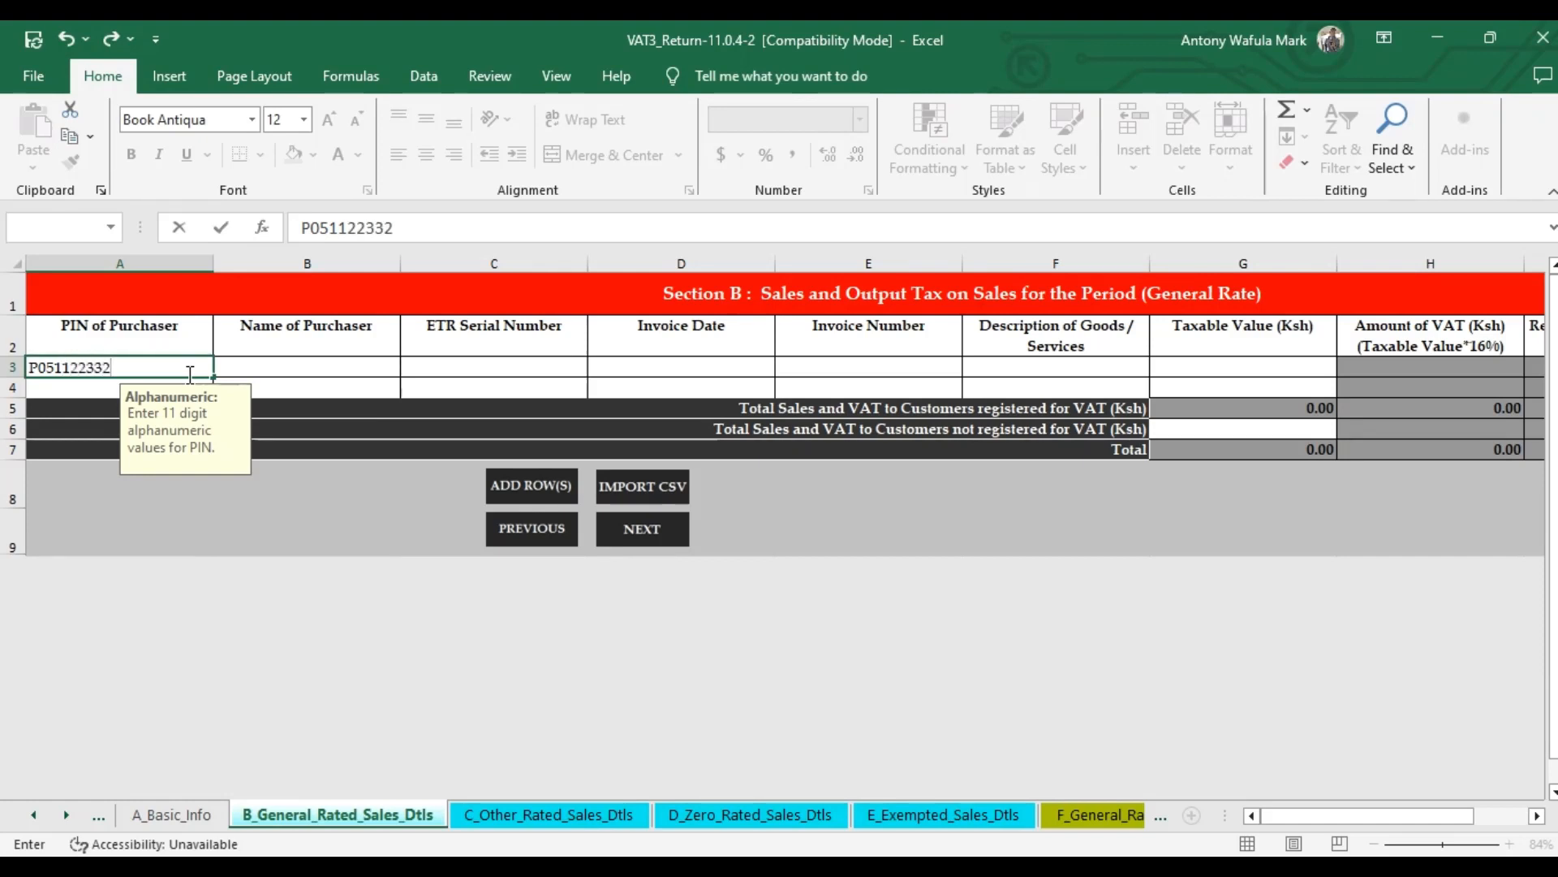
# Enter the purchaser's PIN in A3 and the purchaser name Naivas Limited in B3.
pyautogui.press('Return')
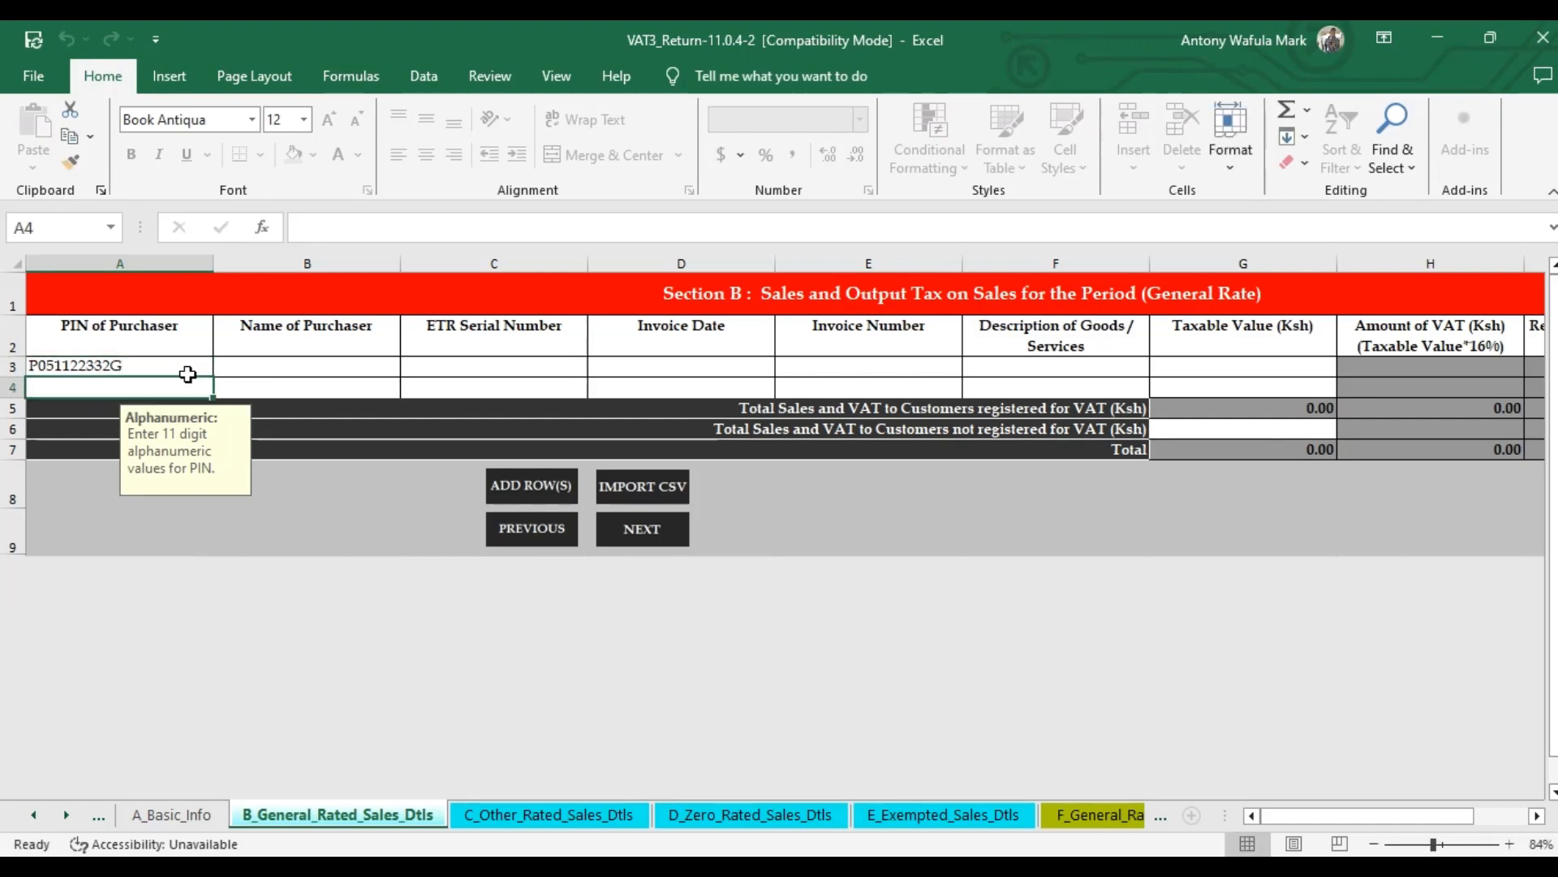
pyautogui.click(257, 369)
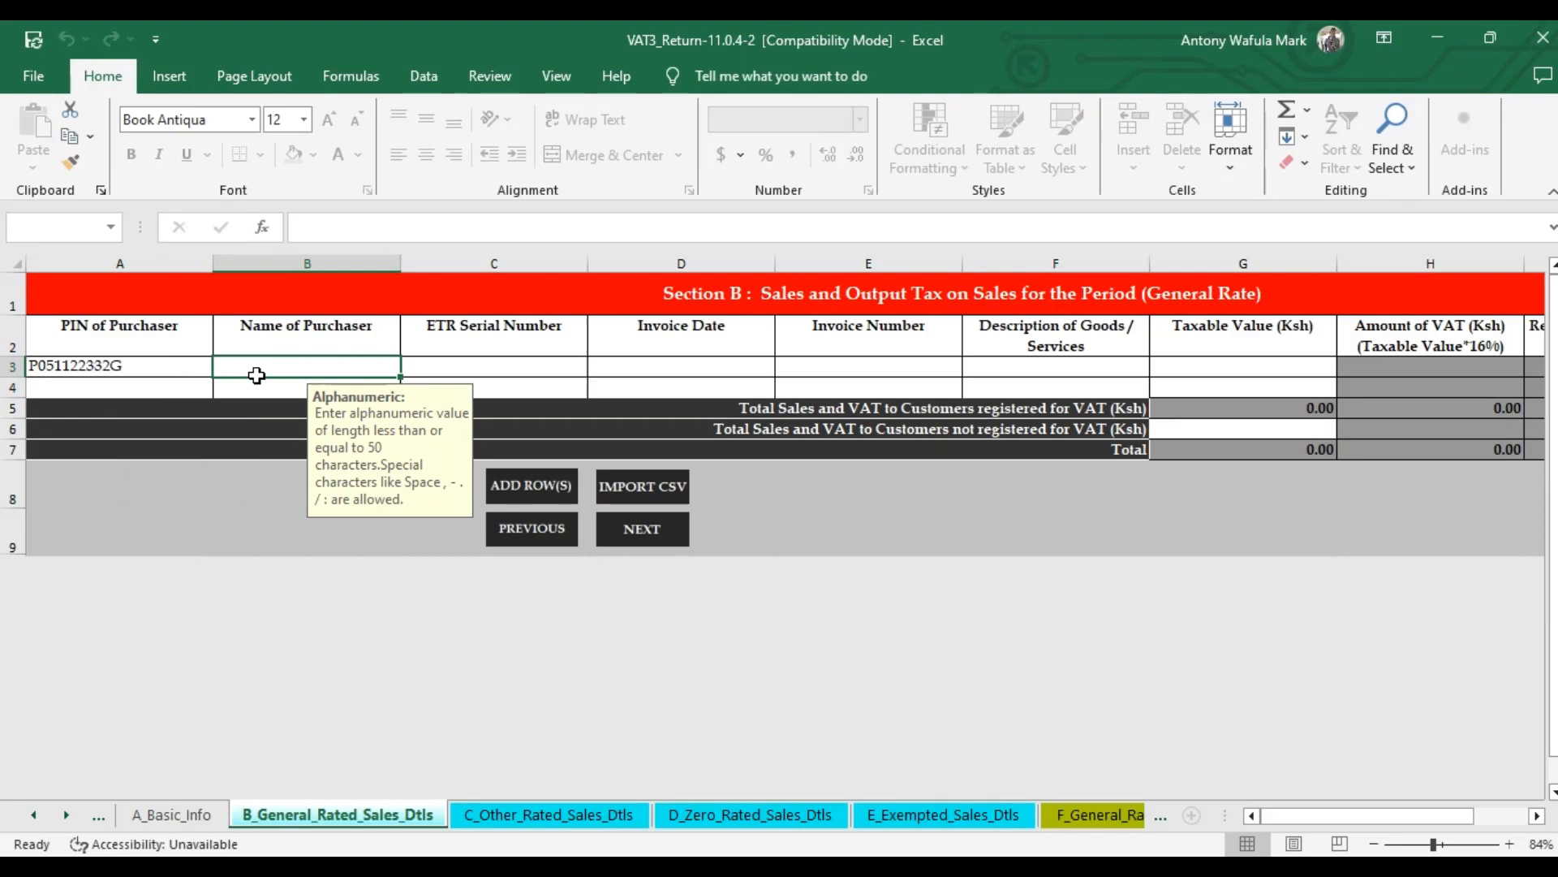
pyautogui.write('Naiva')
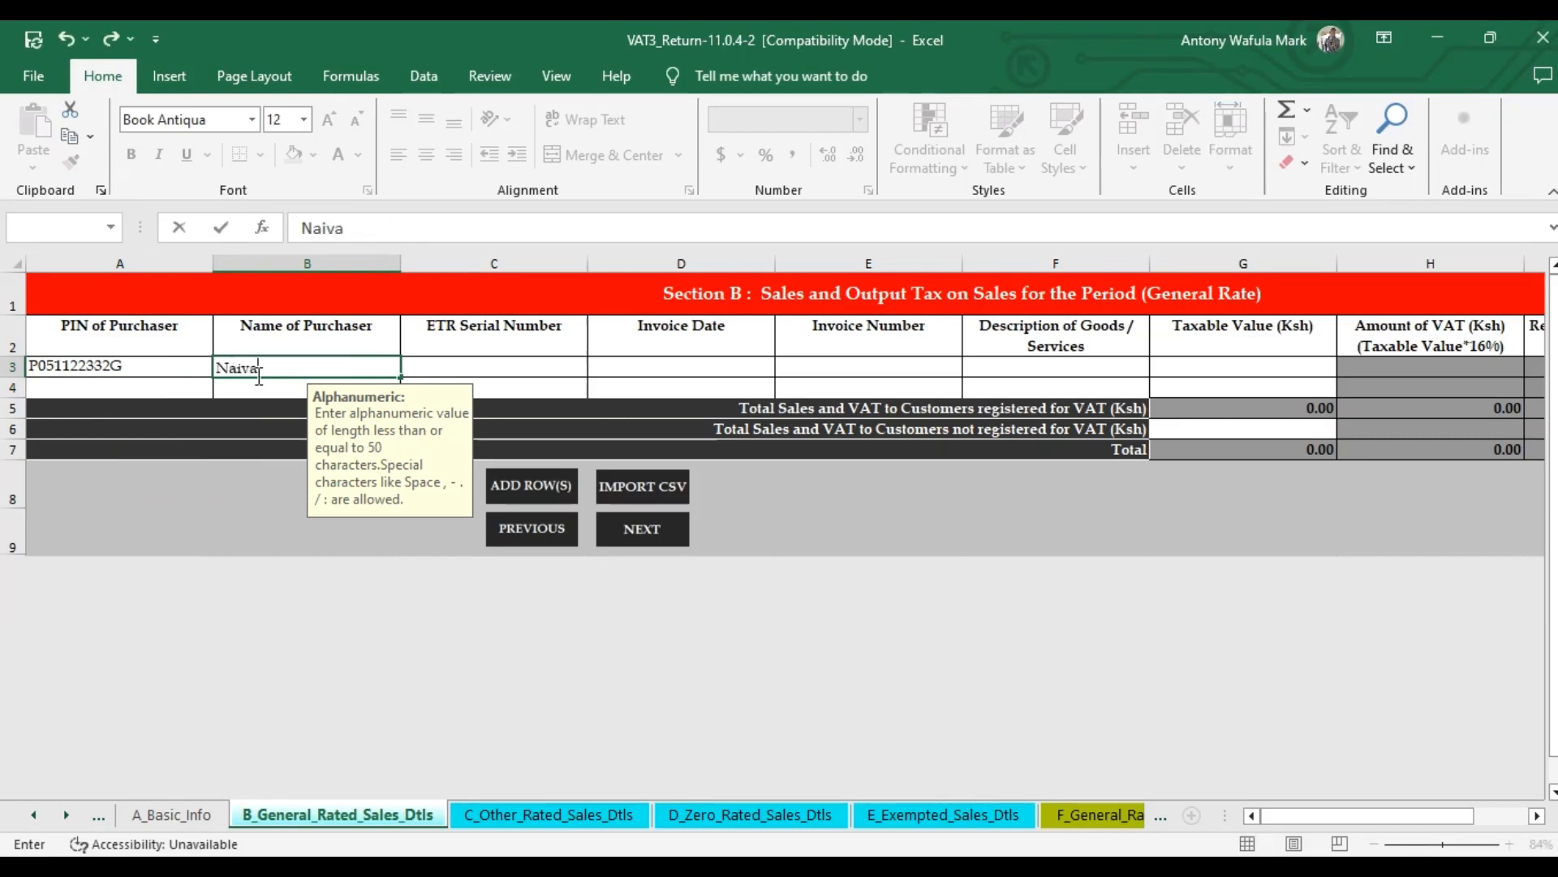
pyautogui.write('s Limit')
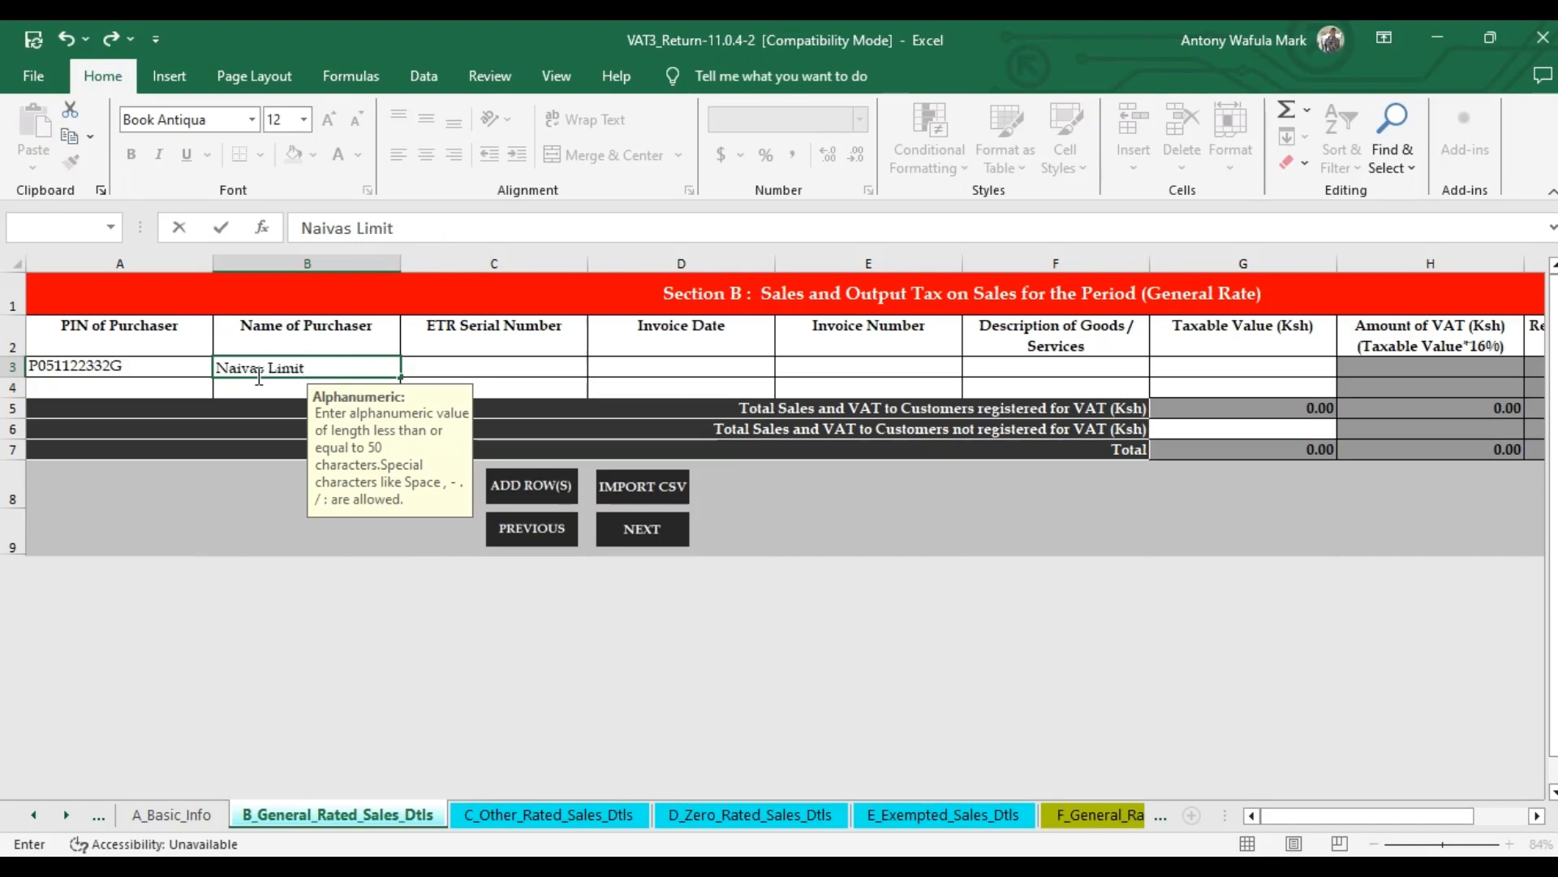
pyautogui.write('ed')
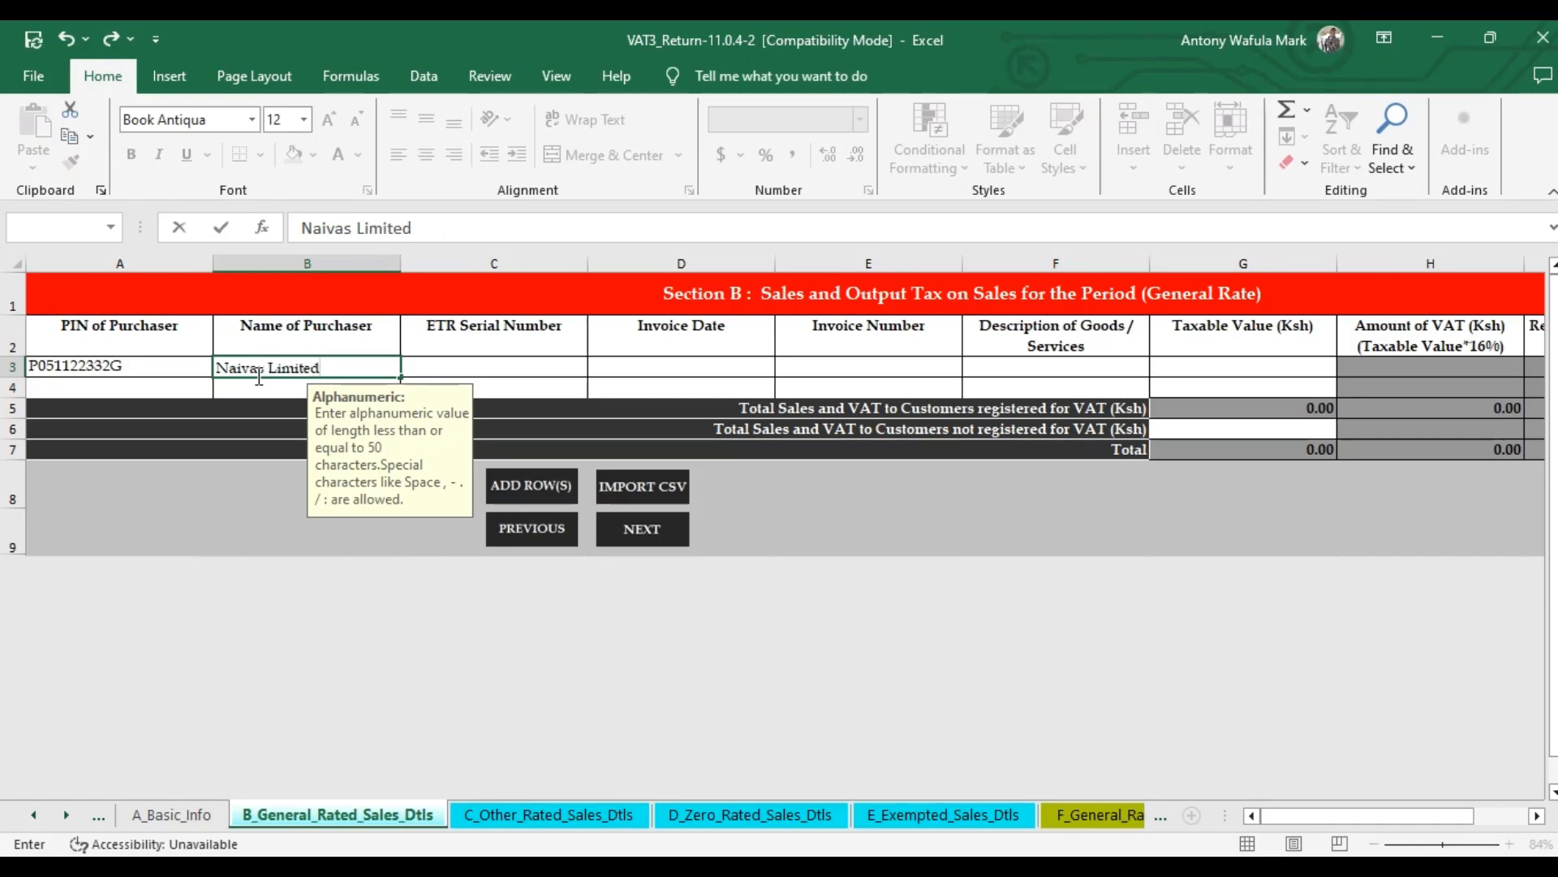
pyautogui.click(475, 370)
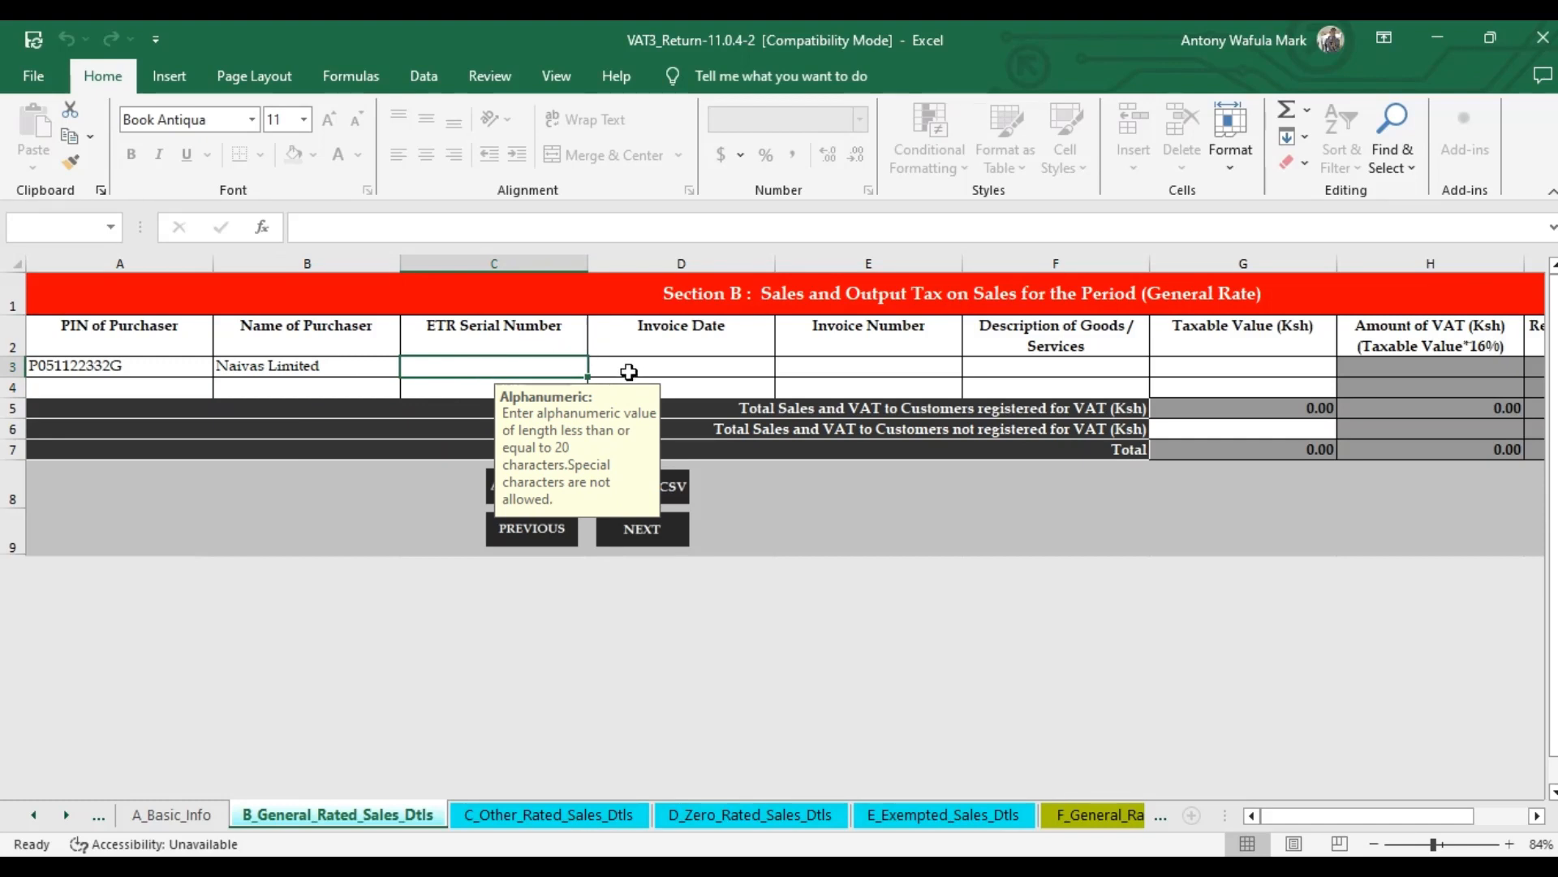
# Enter the invoice date 02/03/2024 in D3 and move along row 3 to the taxable value cell.
pyautogui.click(629, 372)
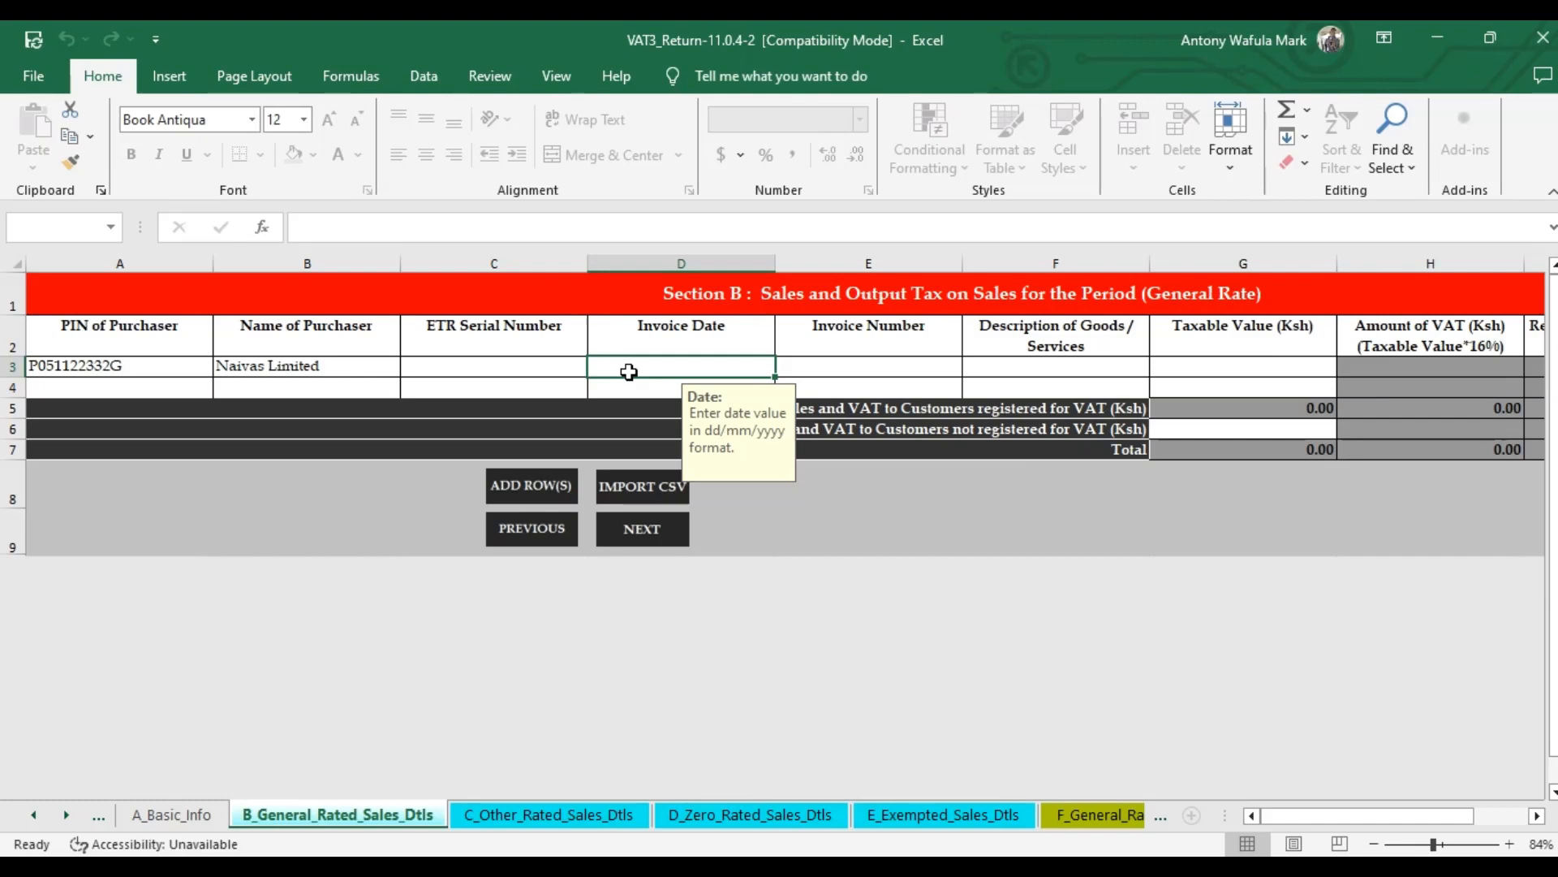
pyautogui.write('02/03')
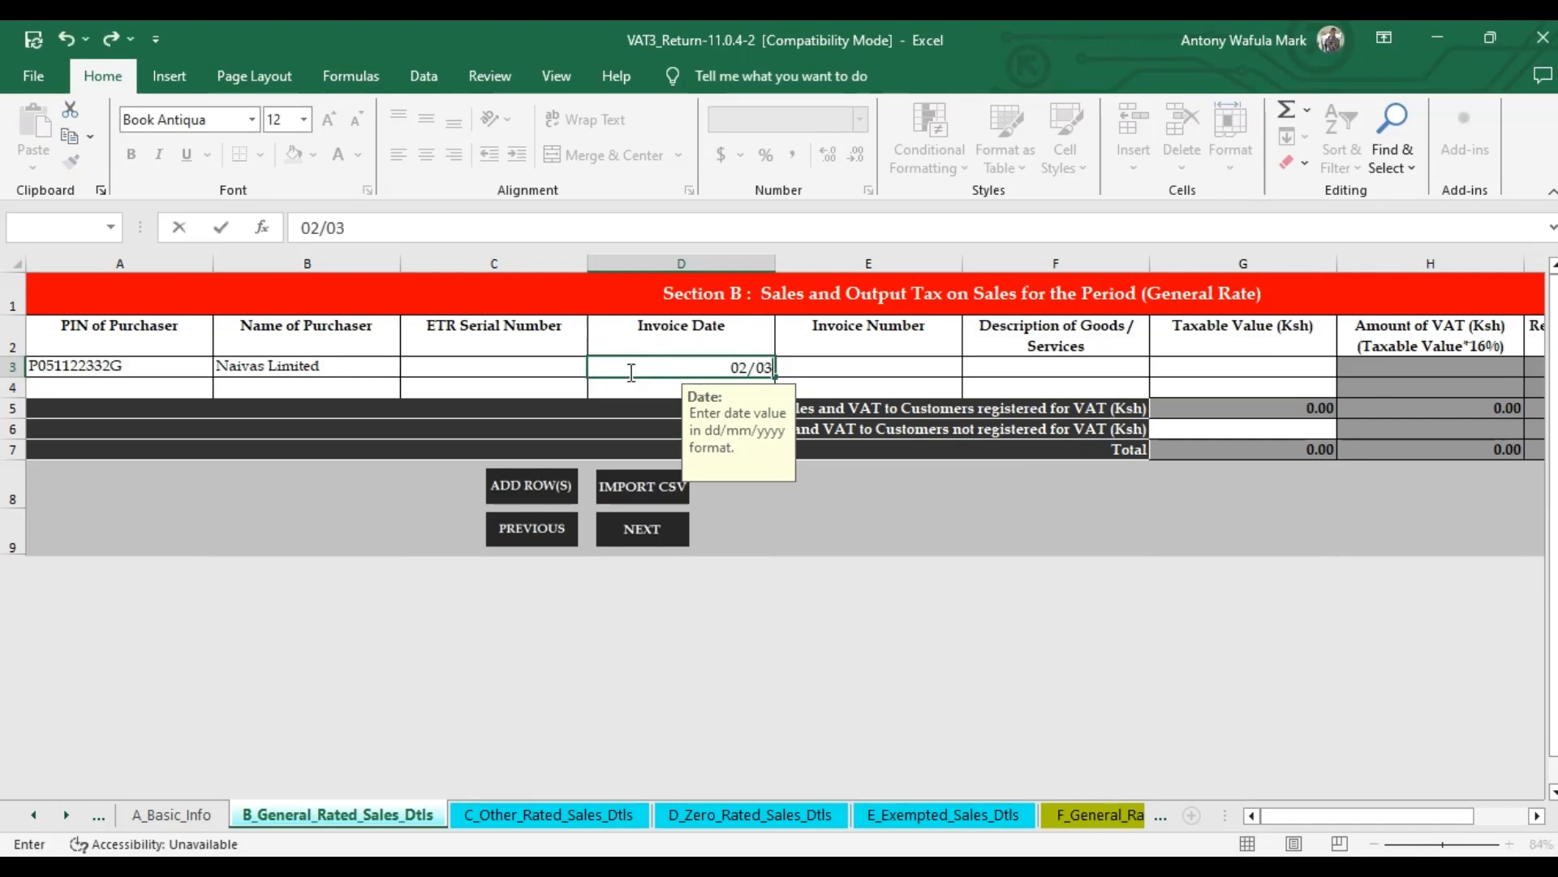
pyautogui.write('/2024')
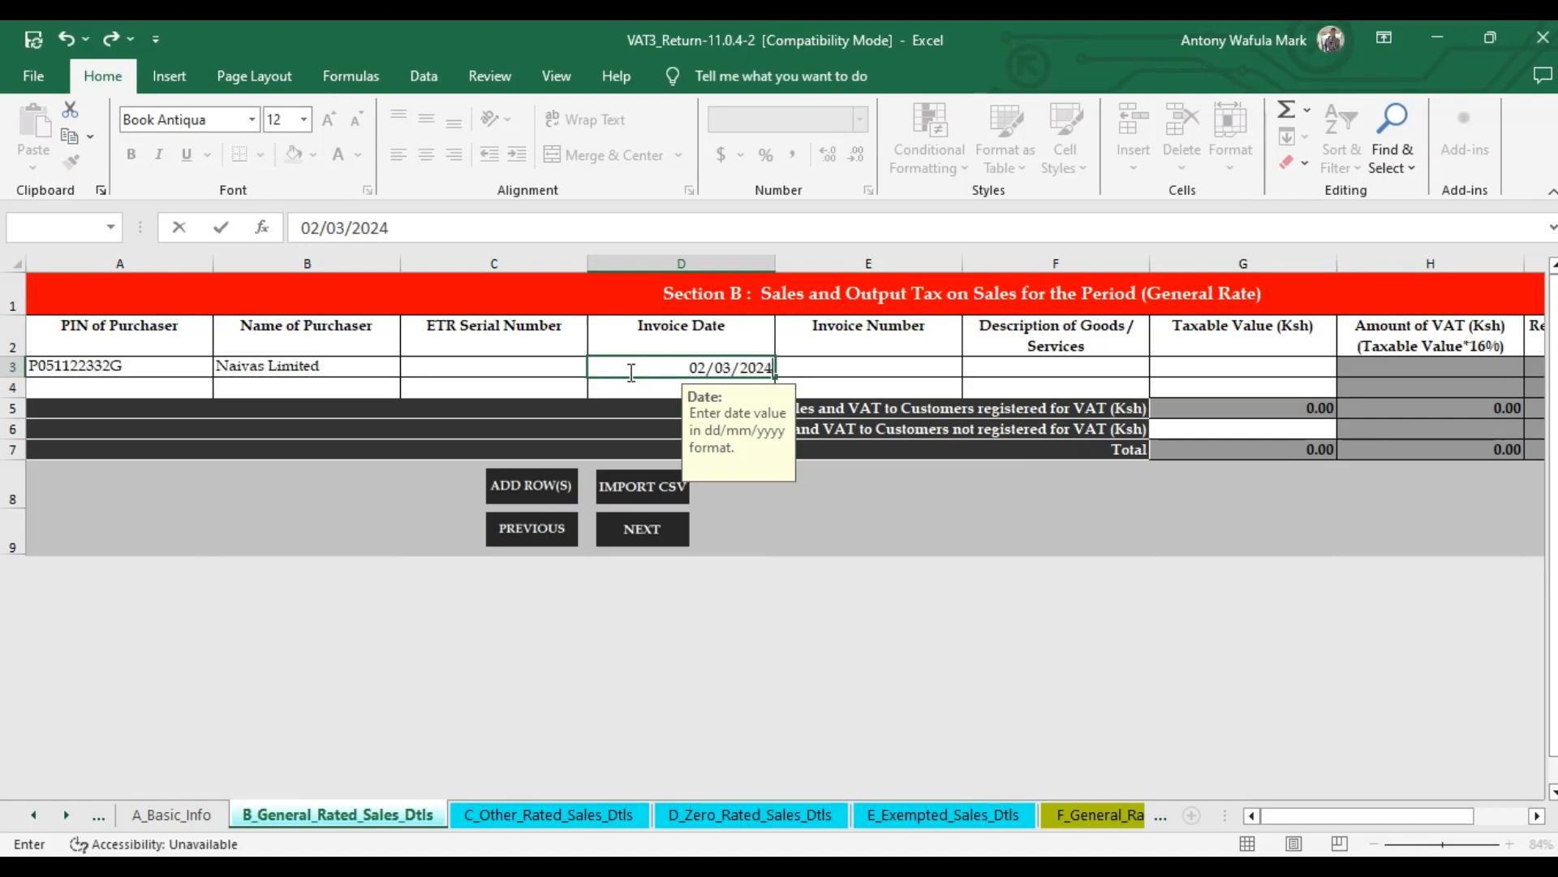
pyautogui.click(830, 362)
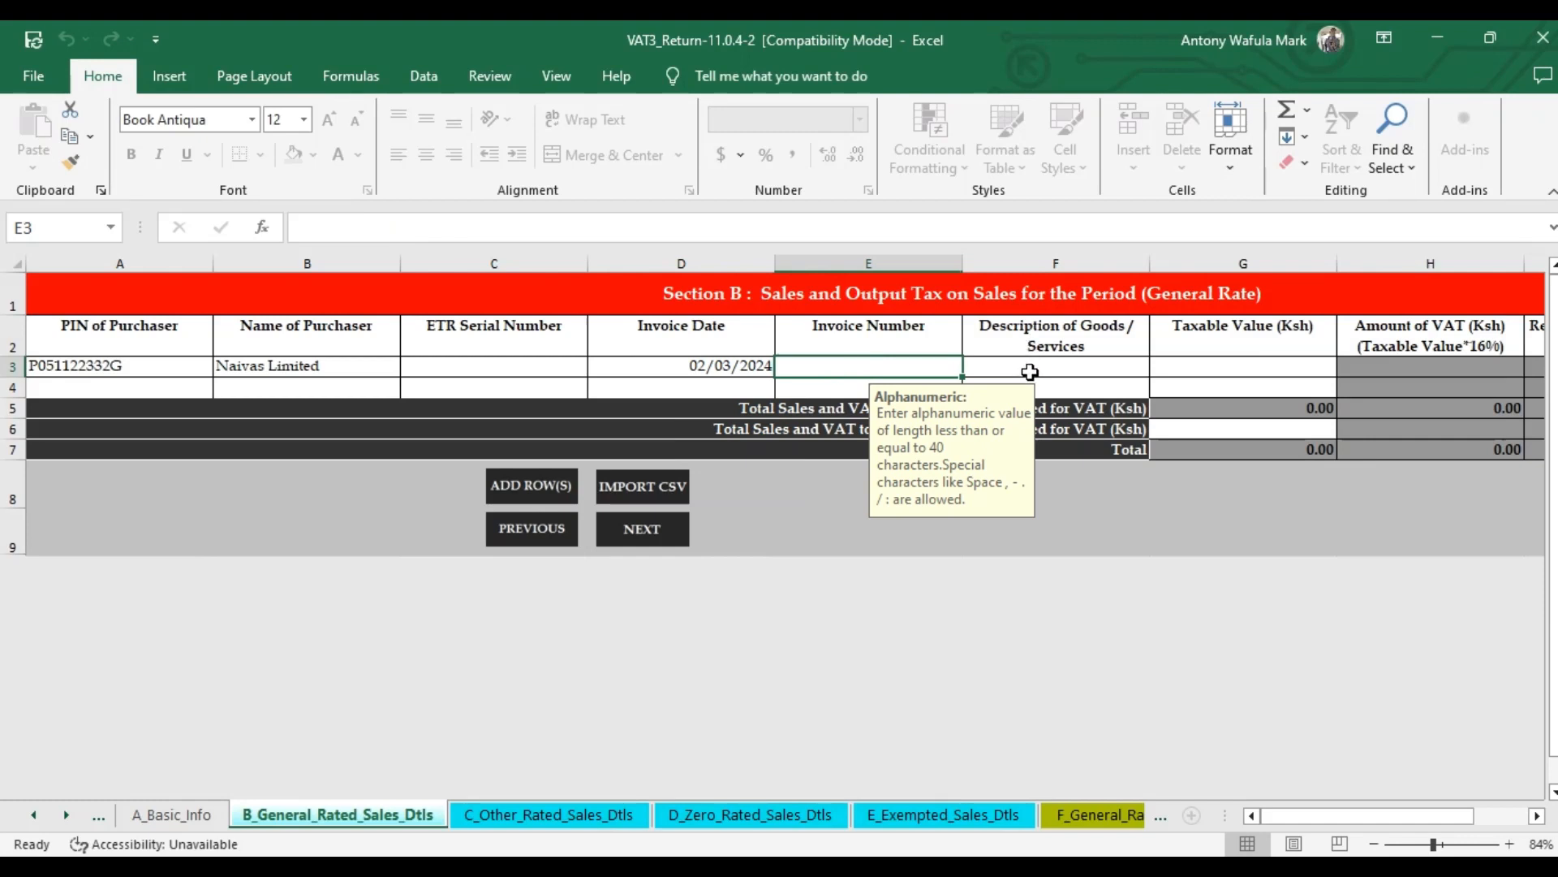
pyautogui.click(1030, 372)
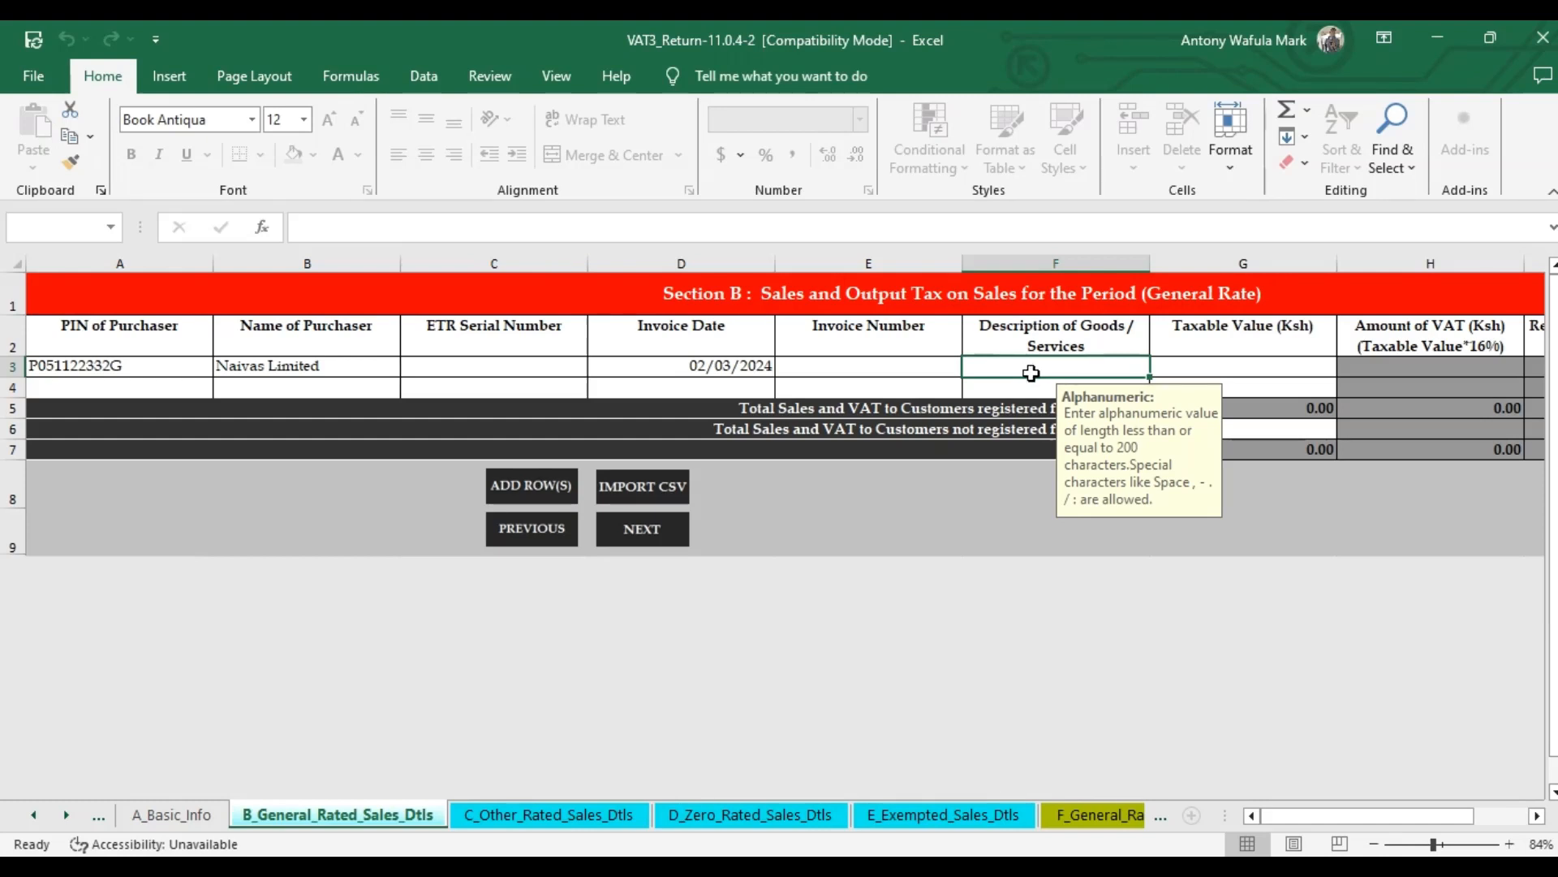
pyautogui.click(1226, 366)
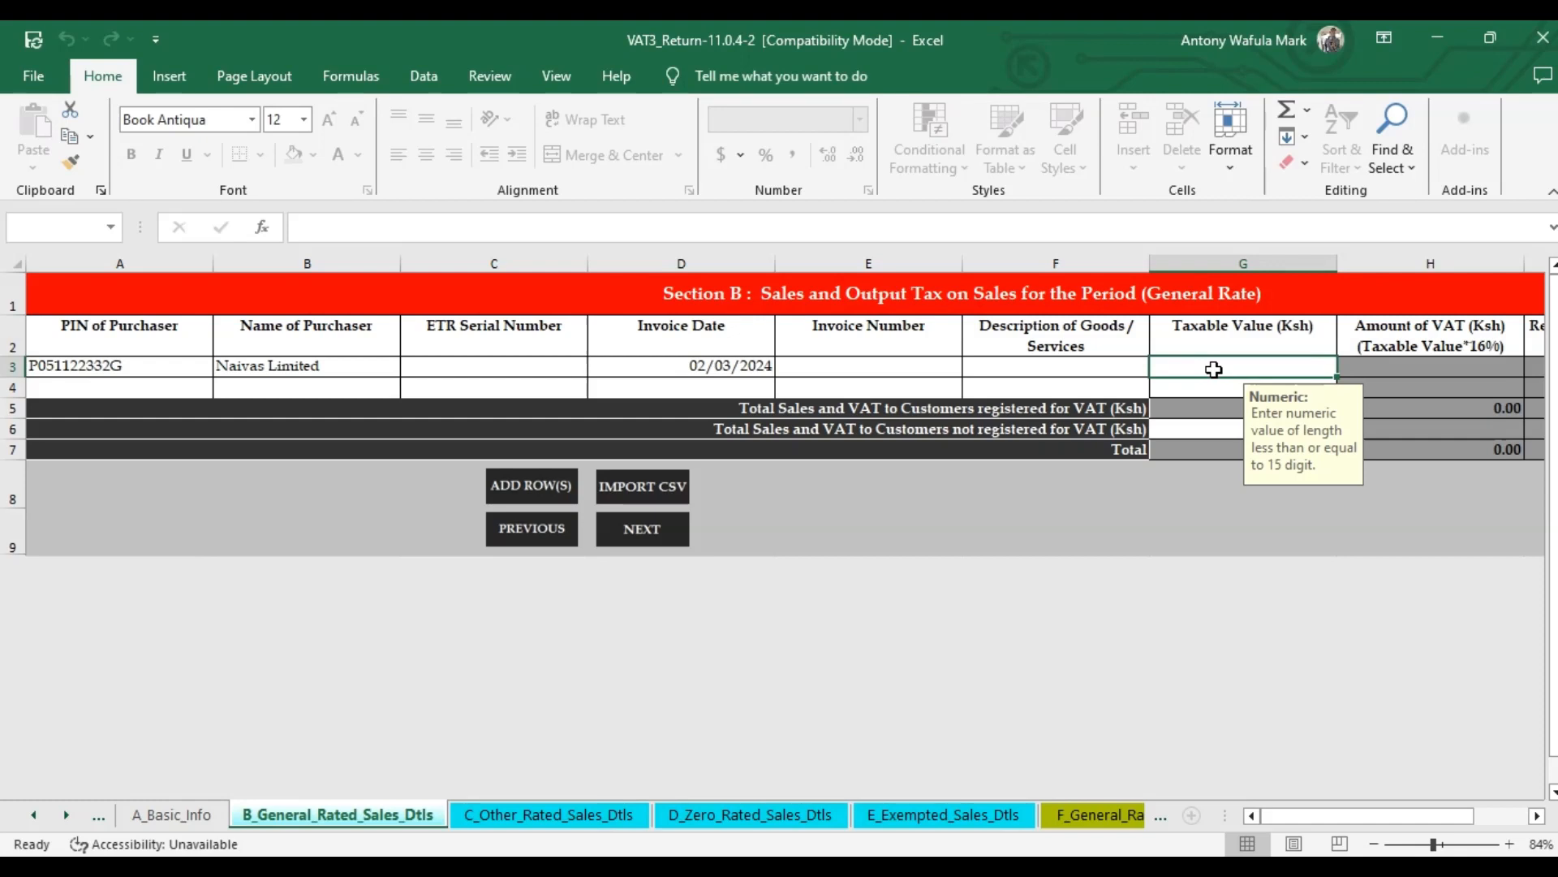
# Enter 758.62 as row 3's taxable value, giving VAT of 121.38.
pyautogui.write('758')
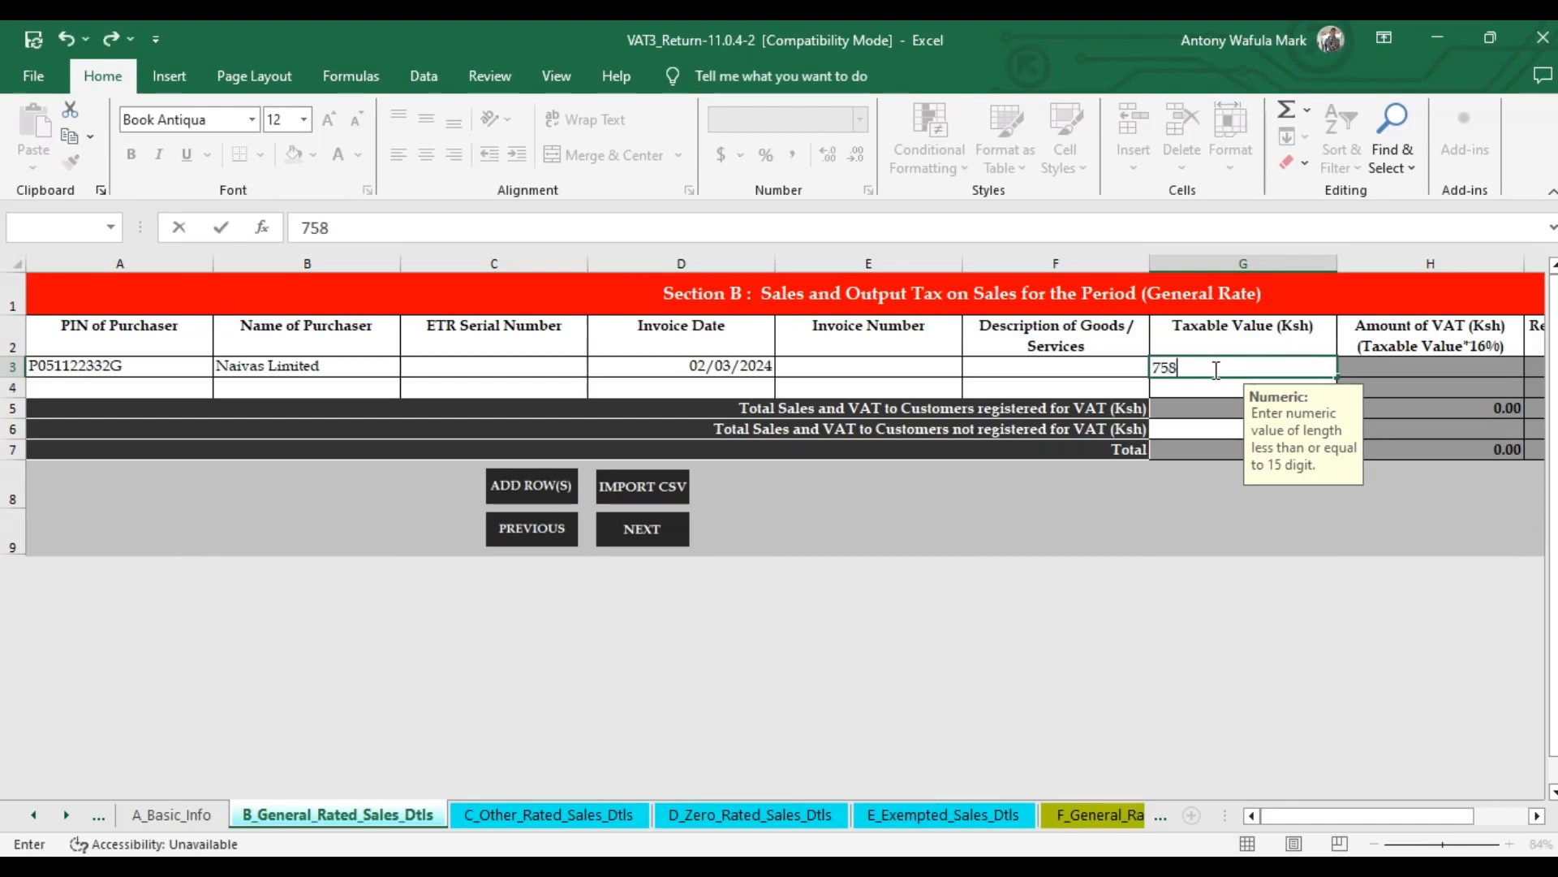
pyautogui.write('.62')
pyautogui.click(1188, 395)
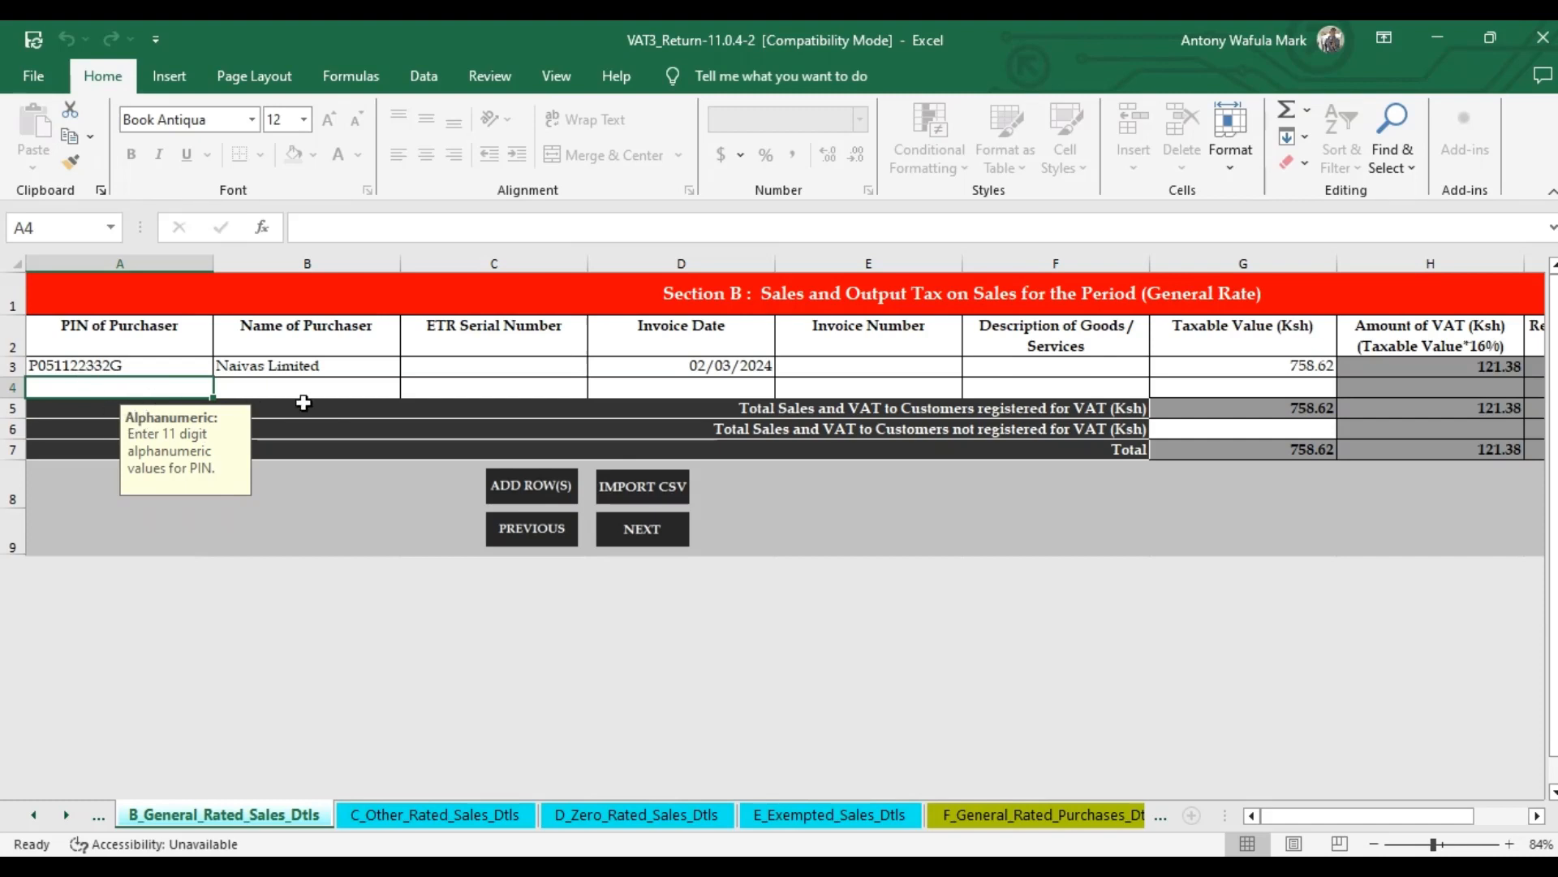
# Insert three blank sale rows into the Section B table with ADD ROW(S).
pyautogui.click(524, 496)
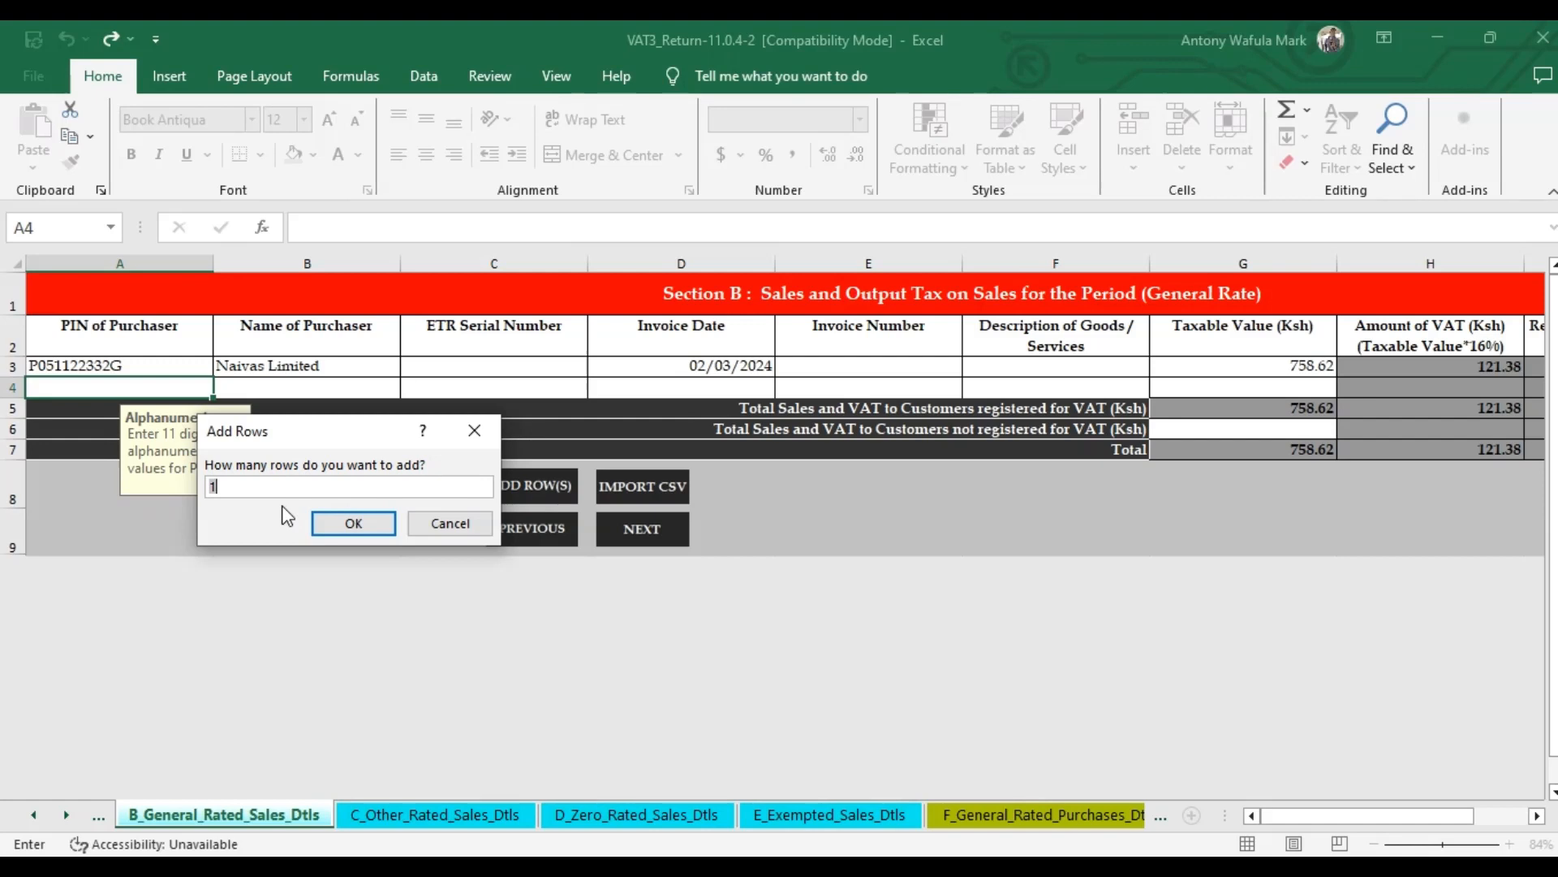
pyautogui.press('BackSpace')
pyautogui.click(349, 522)
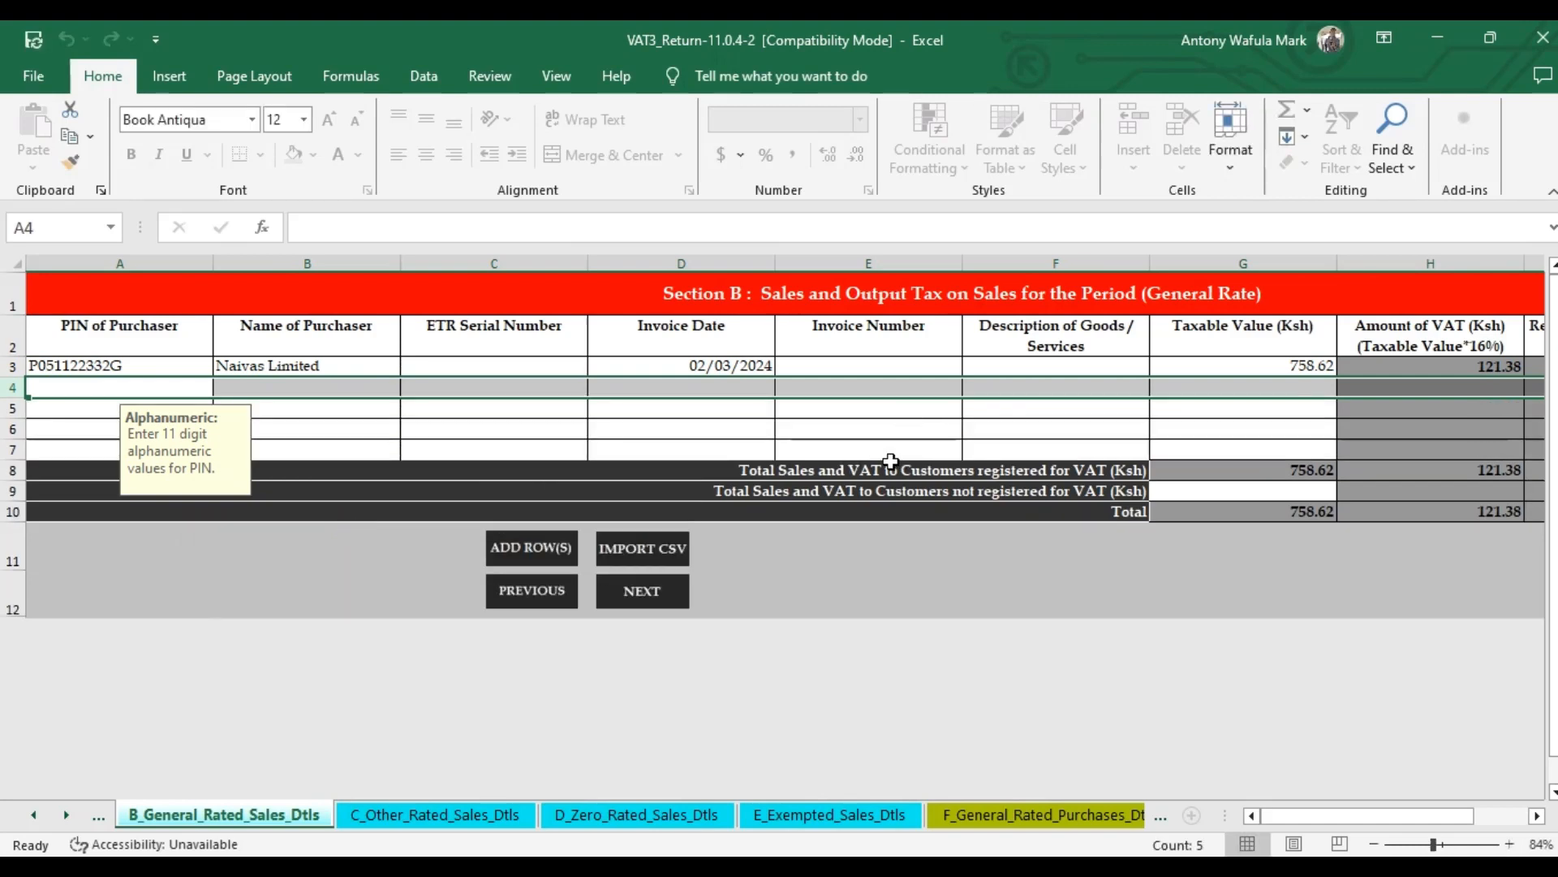
pyautogui.click(897, 430)
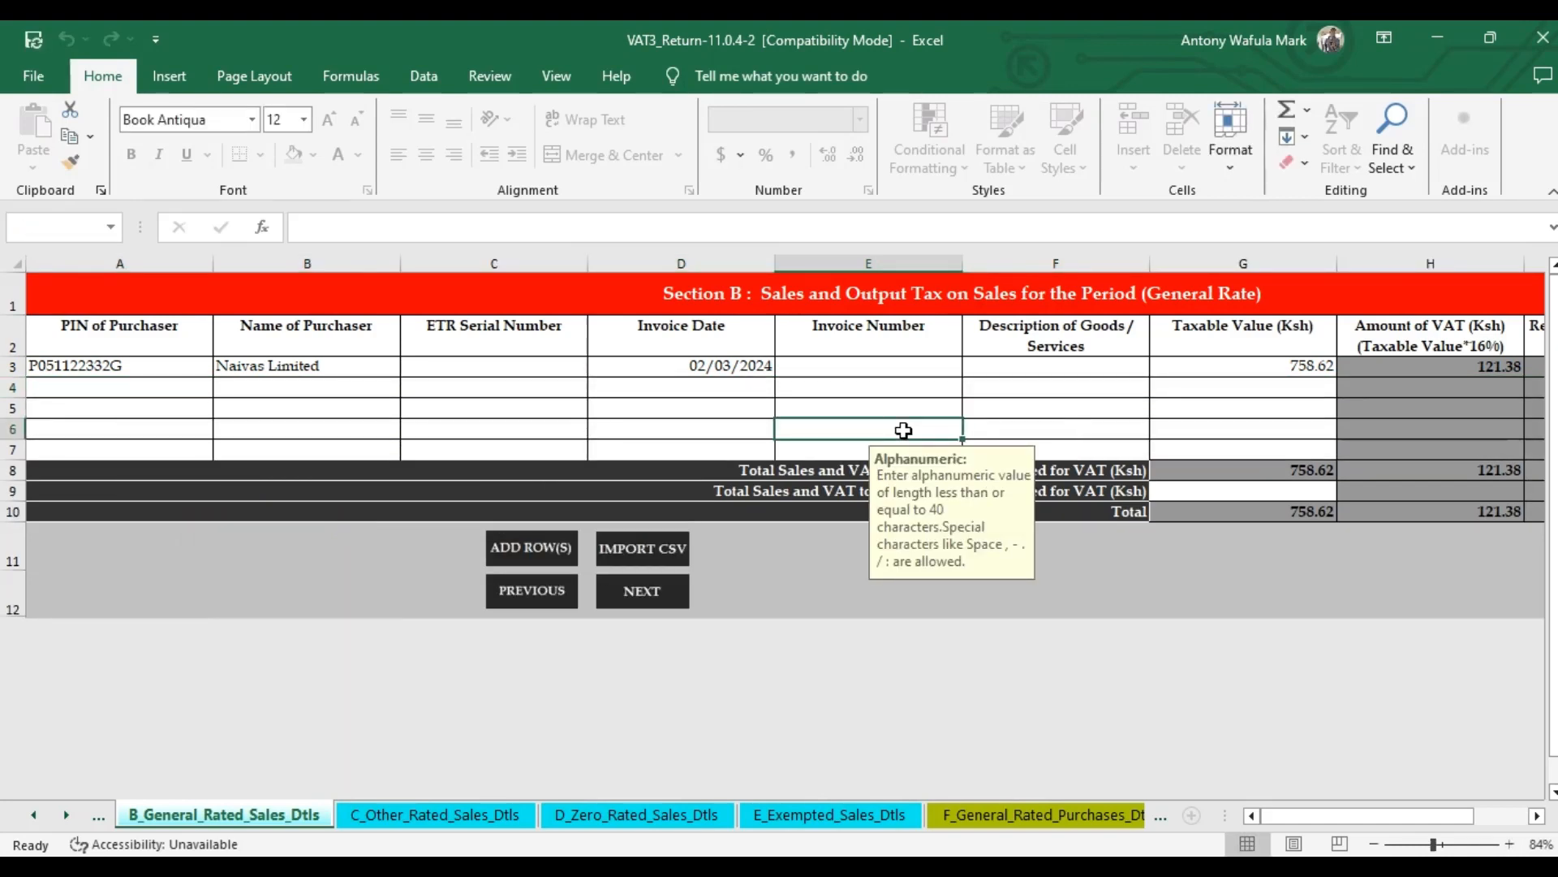
pyautogui.click(1213, 494)
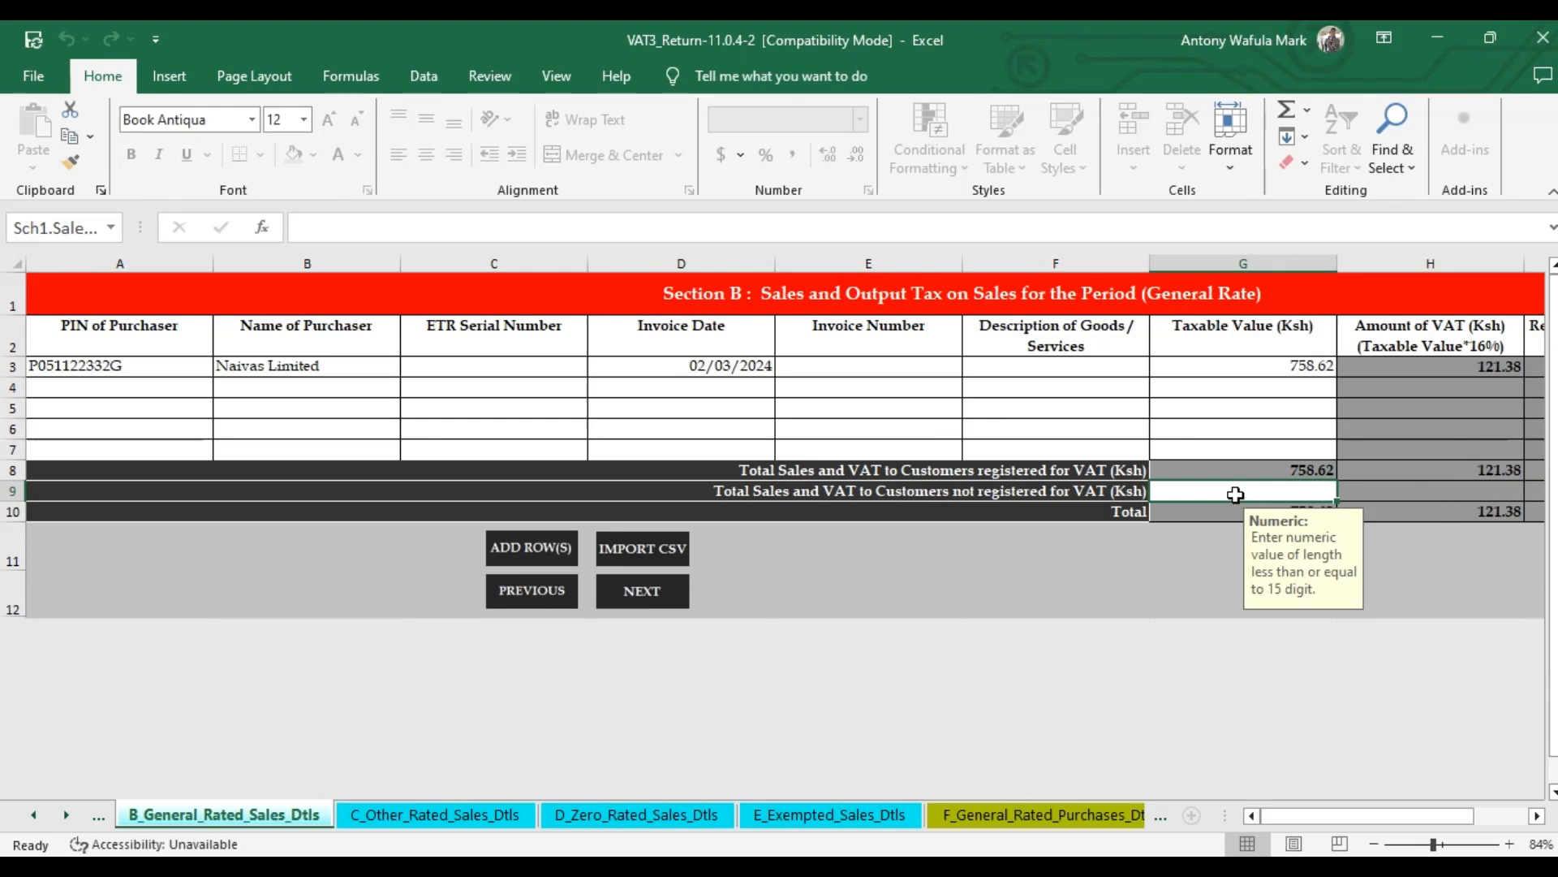
# Enter 10,000 as the unregistered-customer sales total in G9, then check Section C and return to Section B.
pyautogui.write('1000')
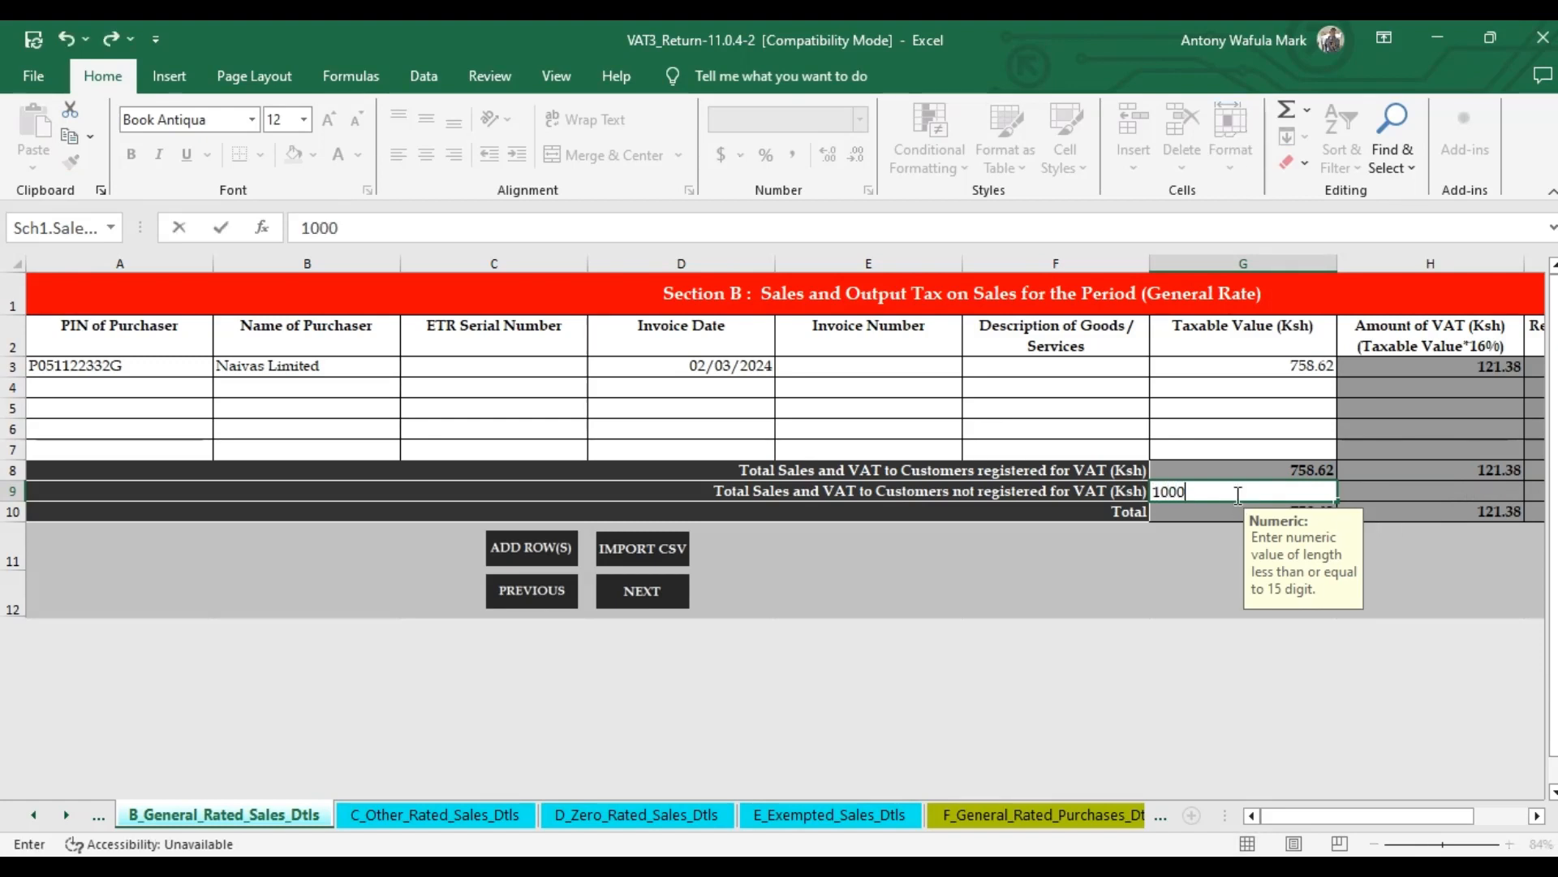
pyautogui.write('0')
pyautogui.click(1237, 457)
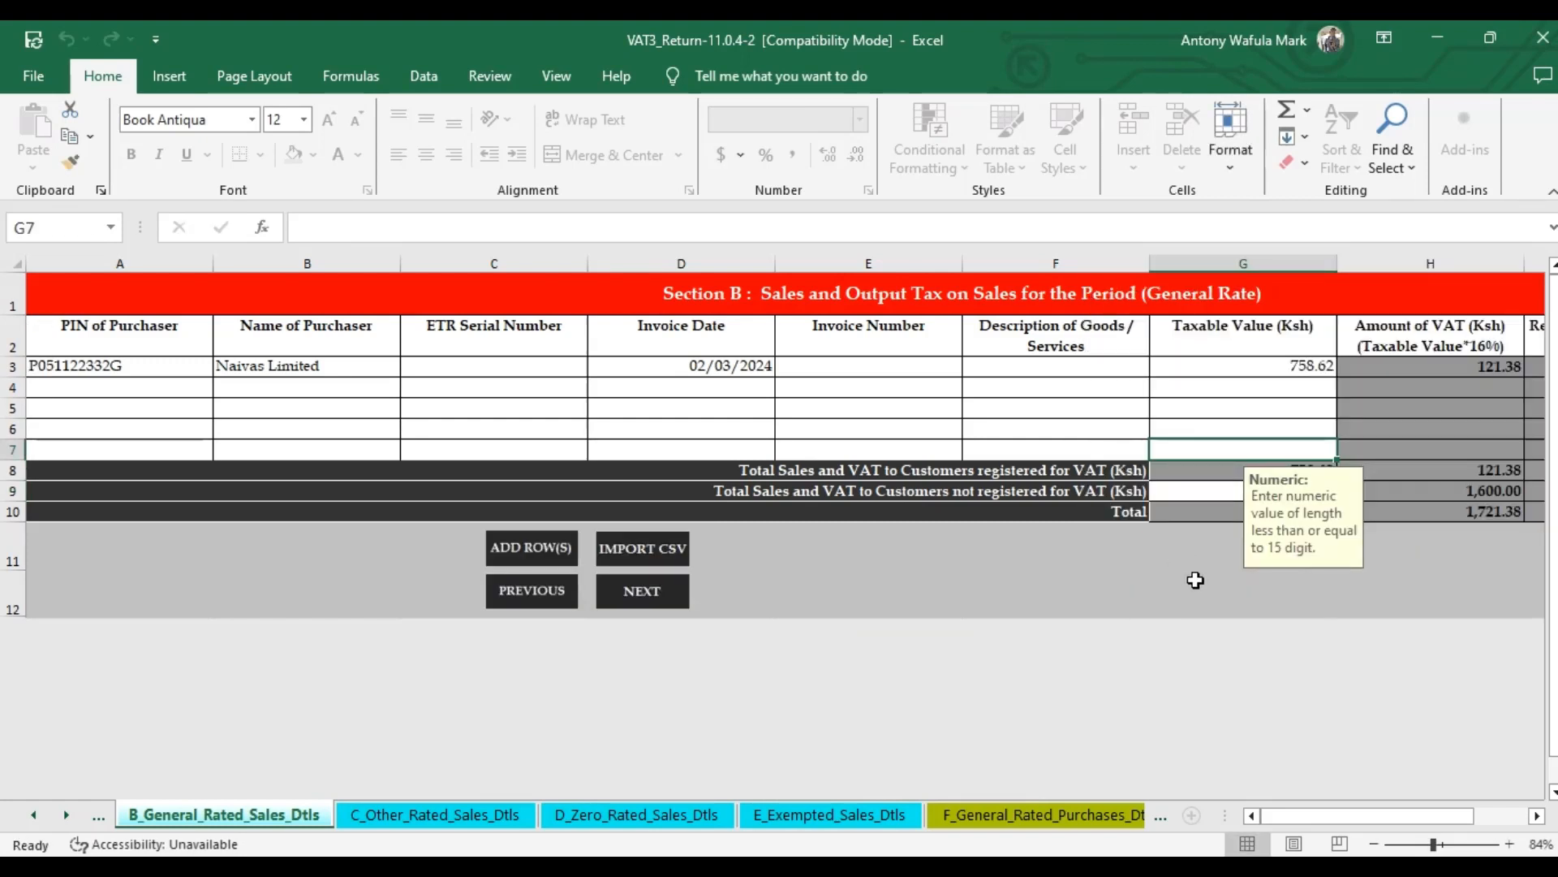
pyautogui.click(1011, 431)
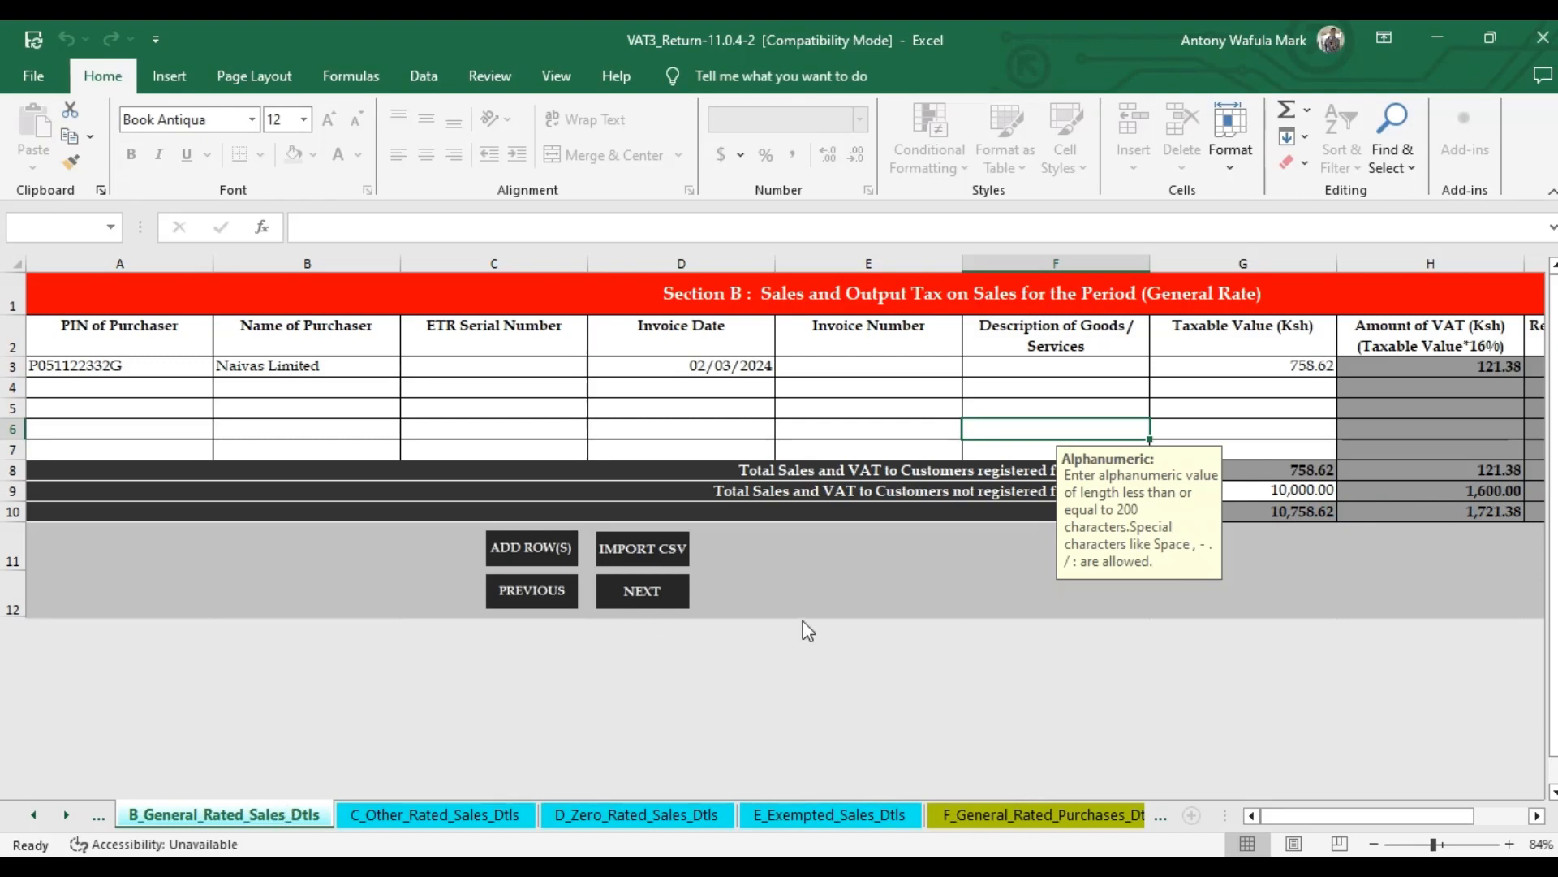
pyautogui.click(654, 597)
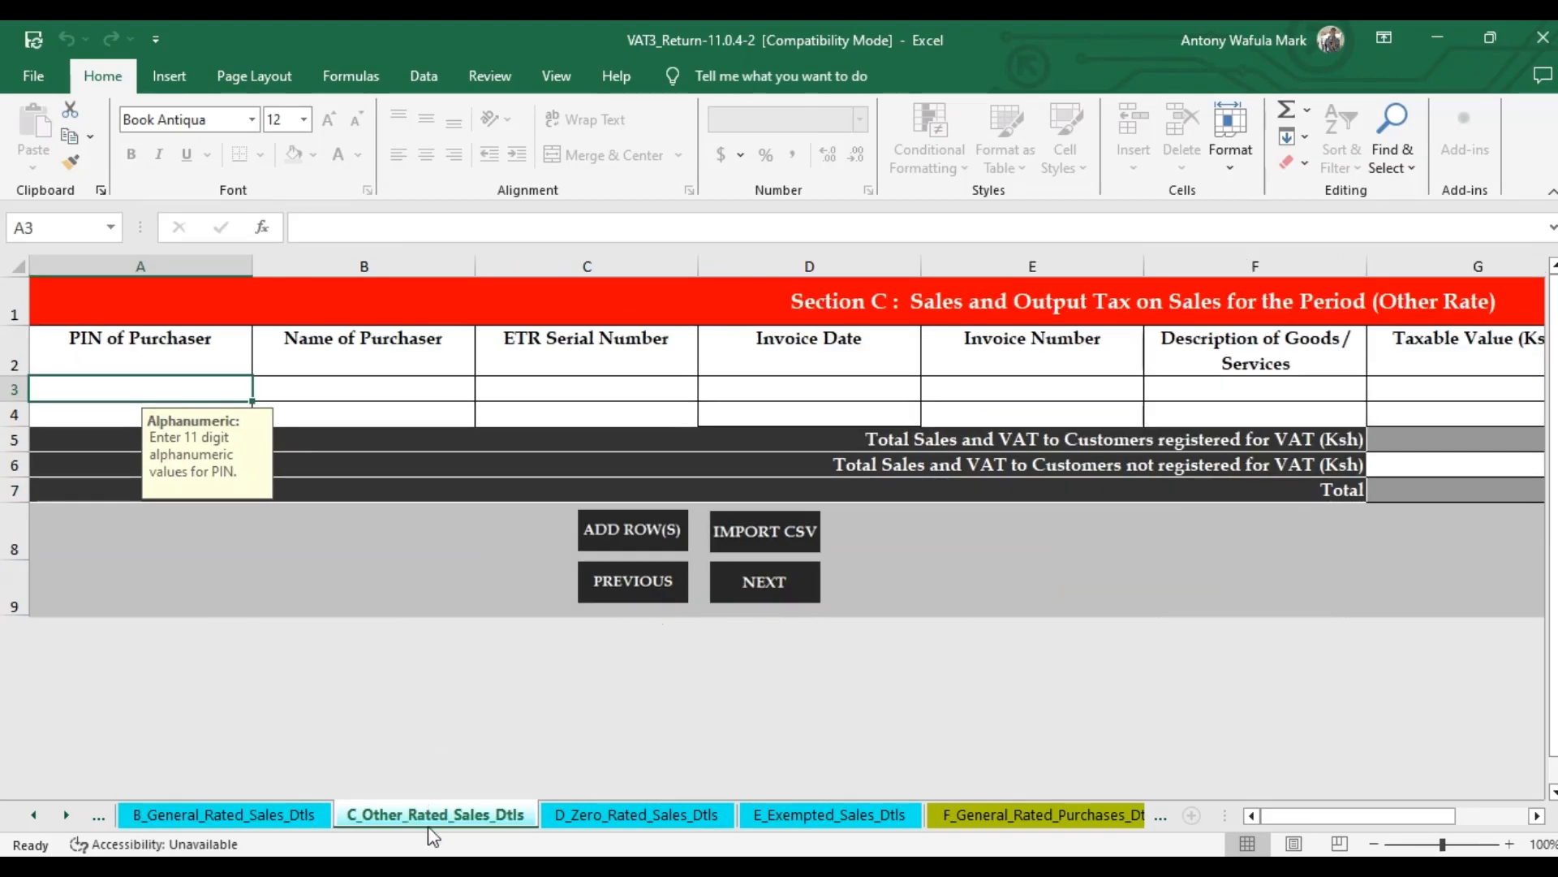
pyautogui.click(289, 822)
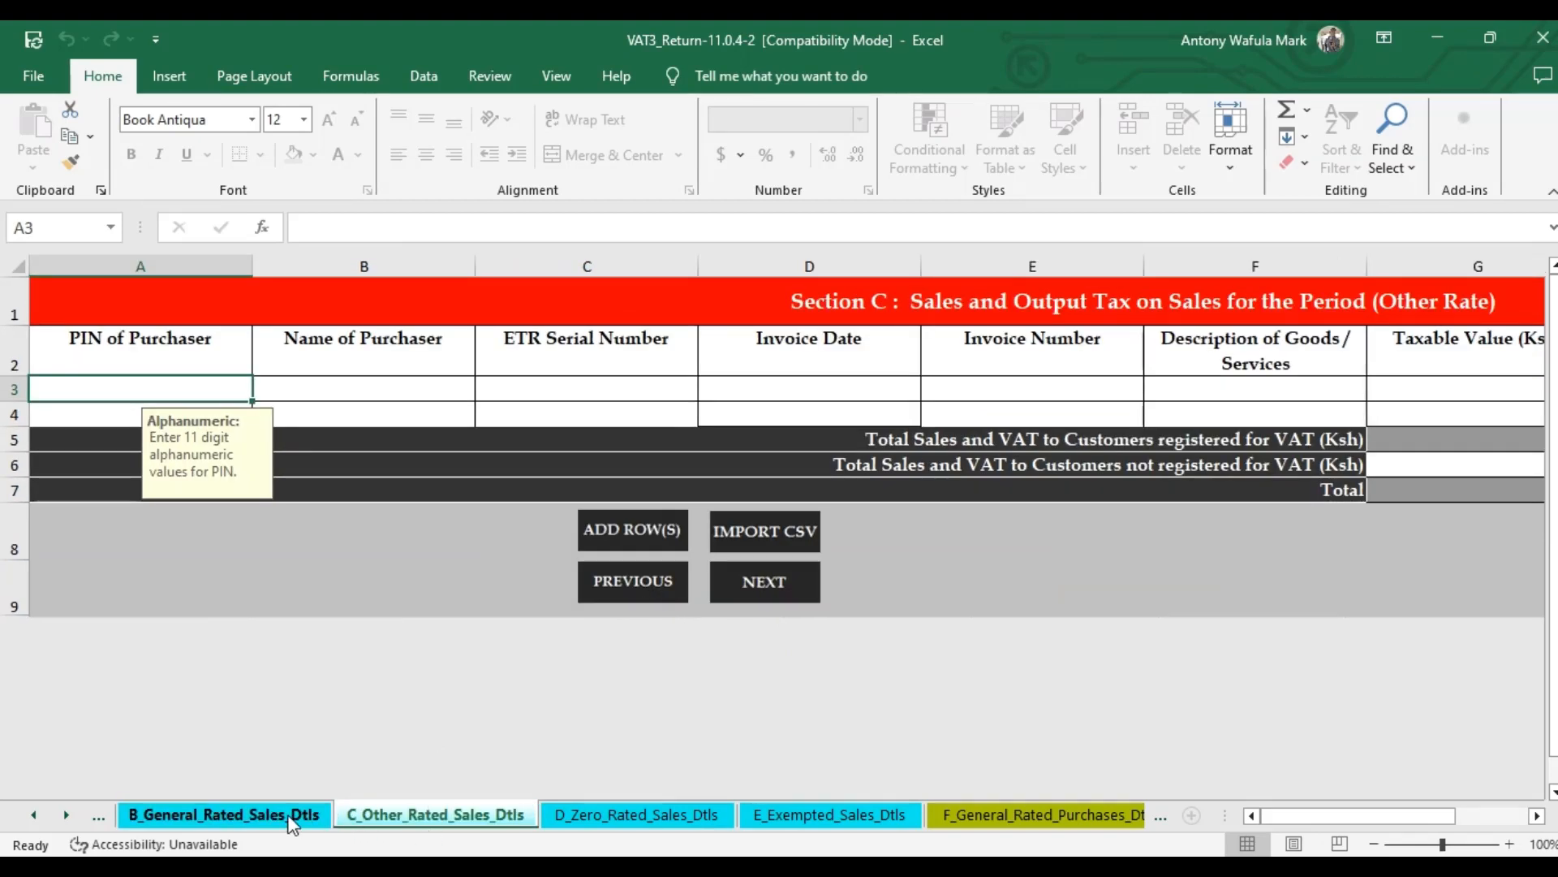